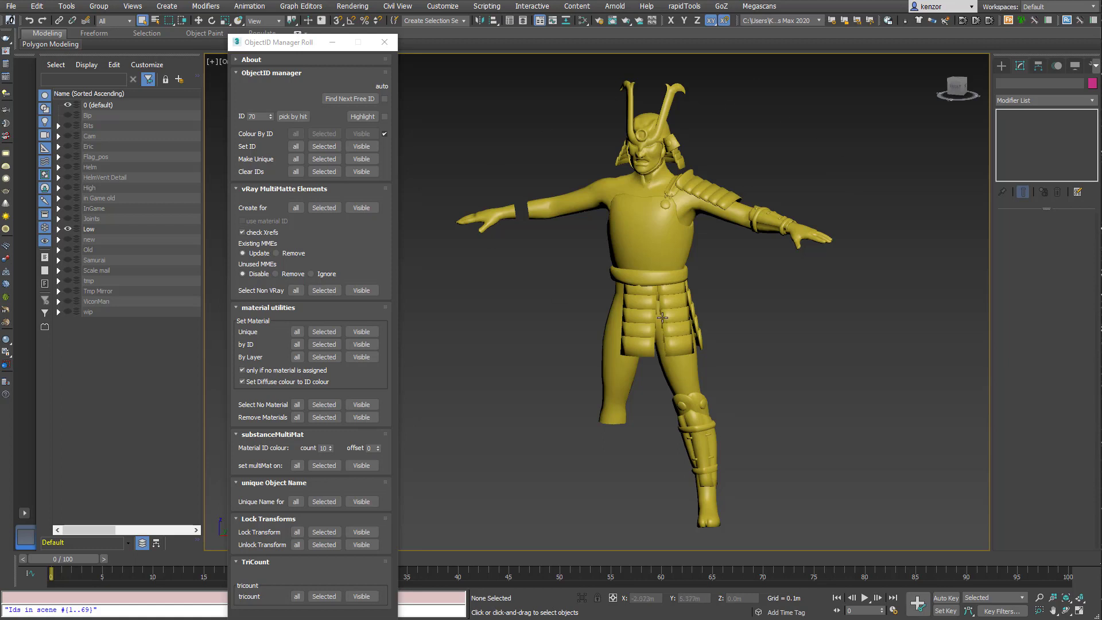
- Hide the Low layer and show the High and Tmp Mirror layers
left_click(68, 229)
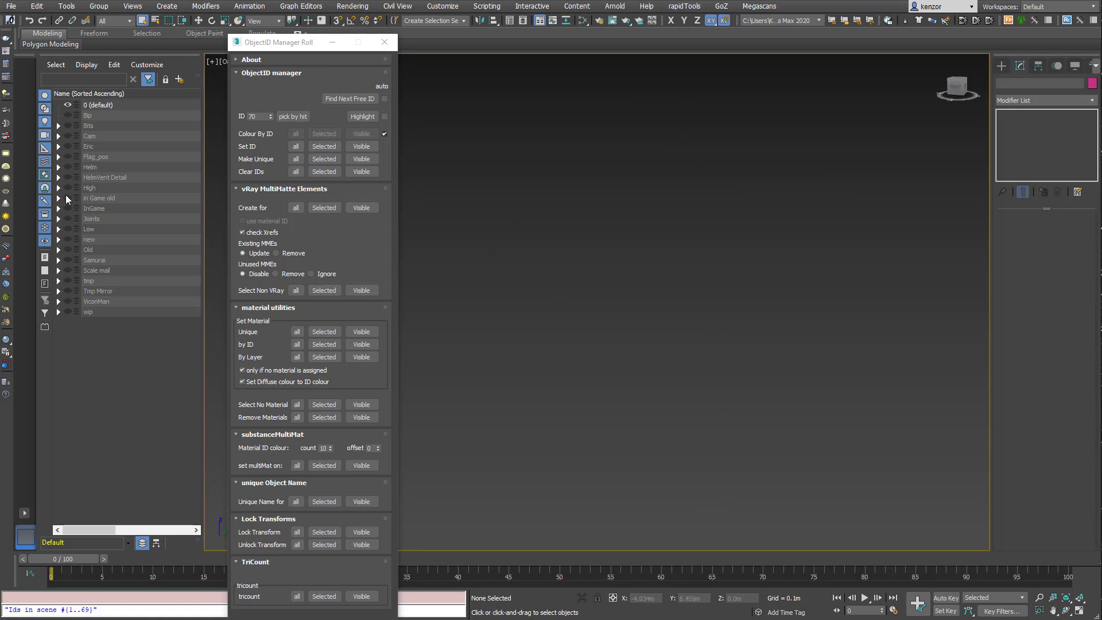
left_click(68, 188)
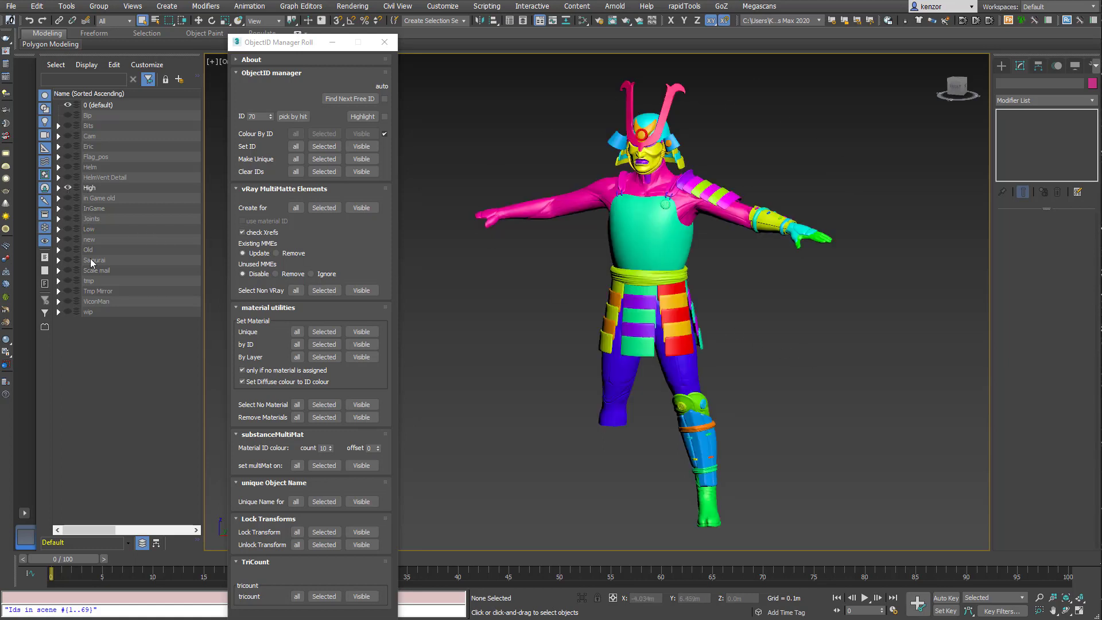
left_click(67, 291)
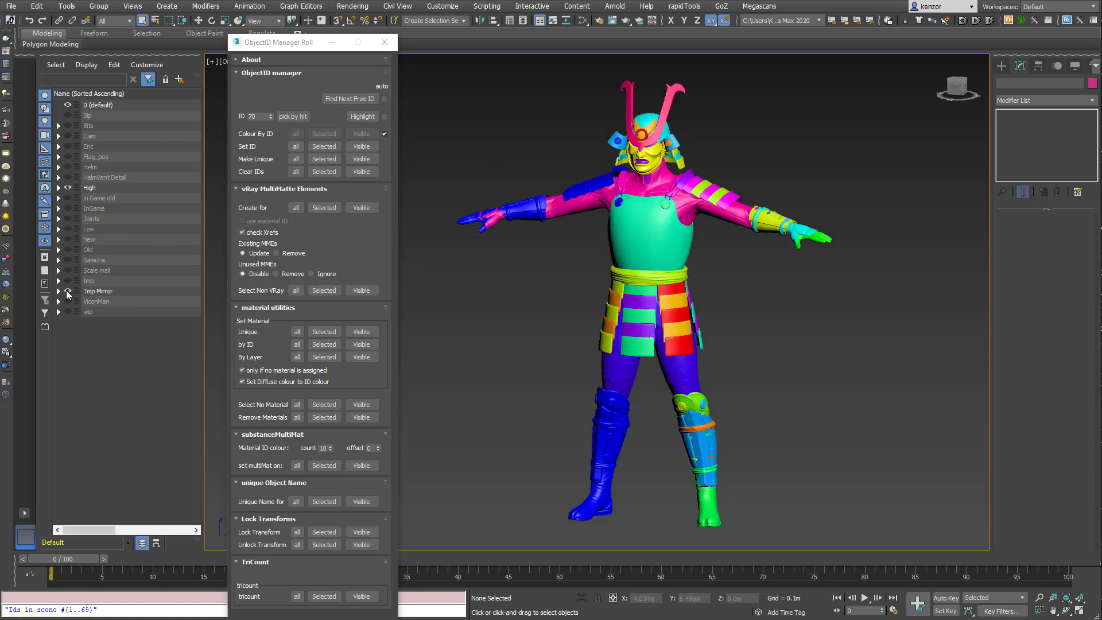
- Clear the object IDs of all objects in the scene
left_click(295, 172)
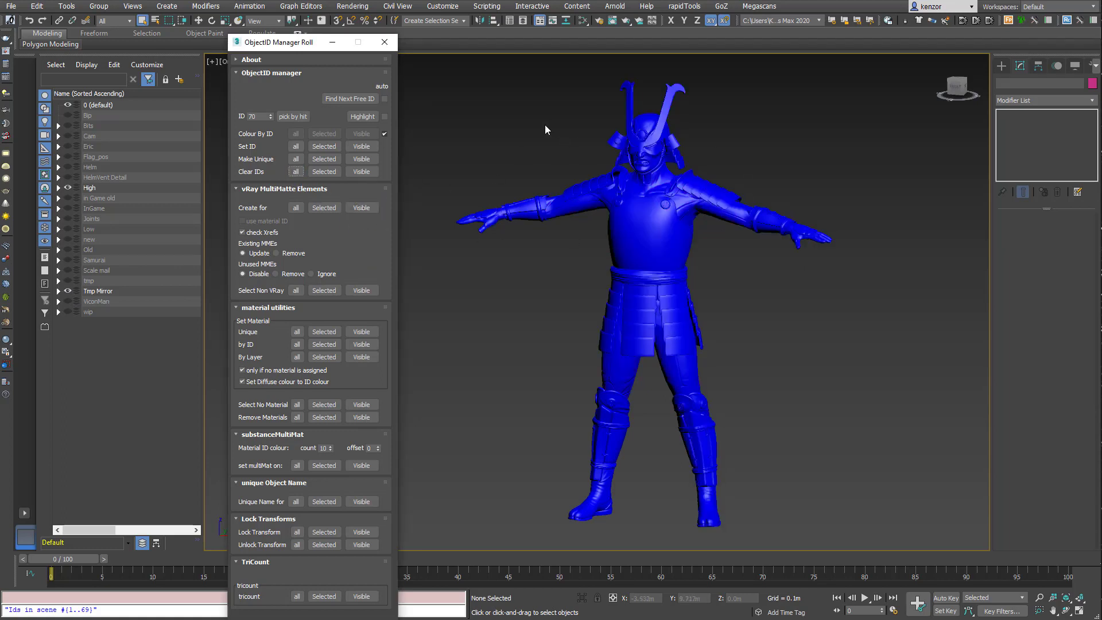
middle_click_drag(754, 317, 792, 307, "alt")
middle_click_drag(658, 365, 704, 346)
scroll(704, 347, "up", 2)
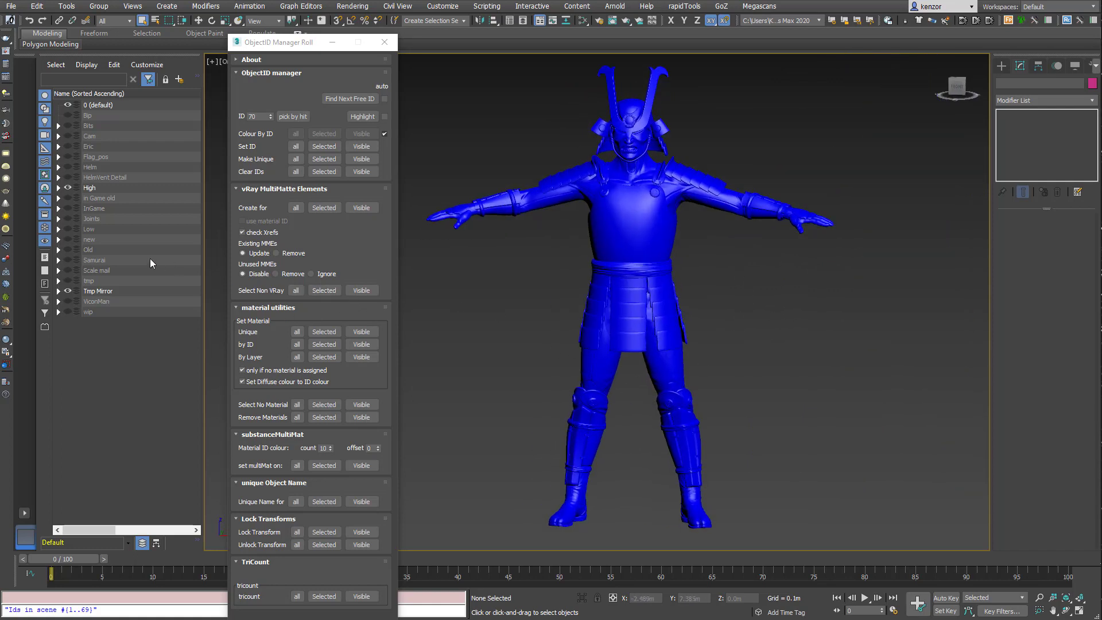
- Hide the Tmp Mirror layer so only the High layer is shown
left_click(68, 291)
middle_click_drag(813, 343, 835, 353)
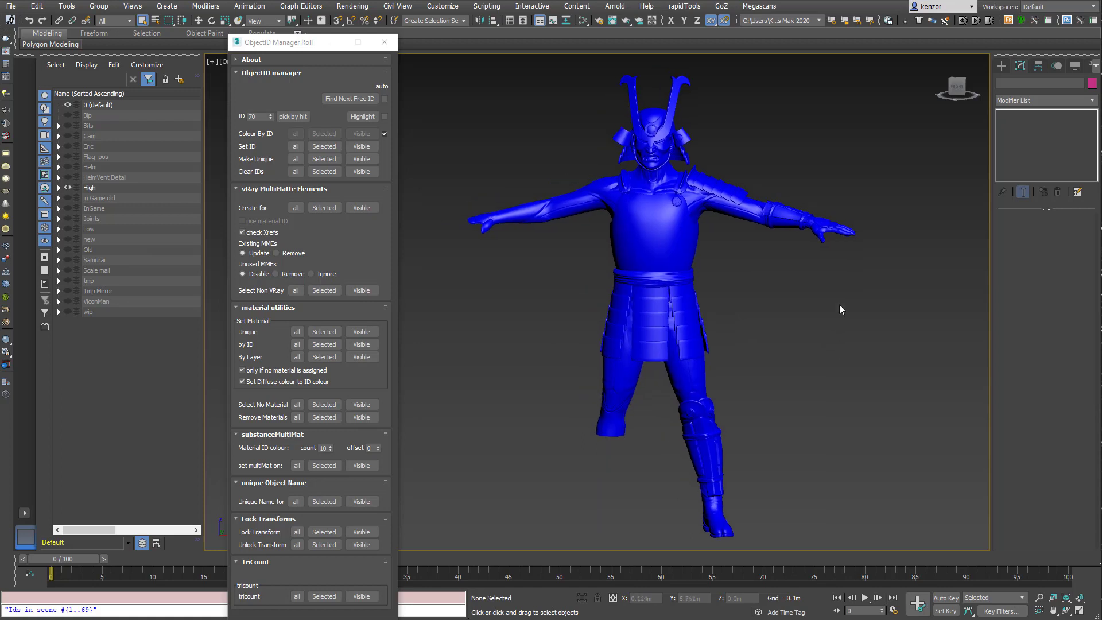
mouse_move(836, 309)
middle_mouse_down("alt")
mouse_move(754, 316)
mouse_move(785, 316)
mouse_move(786, 298)
mouse_move(817, 288)
middle_mouse_up("alt")
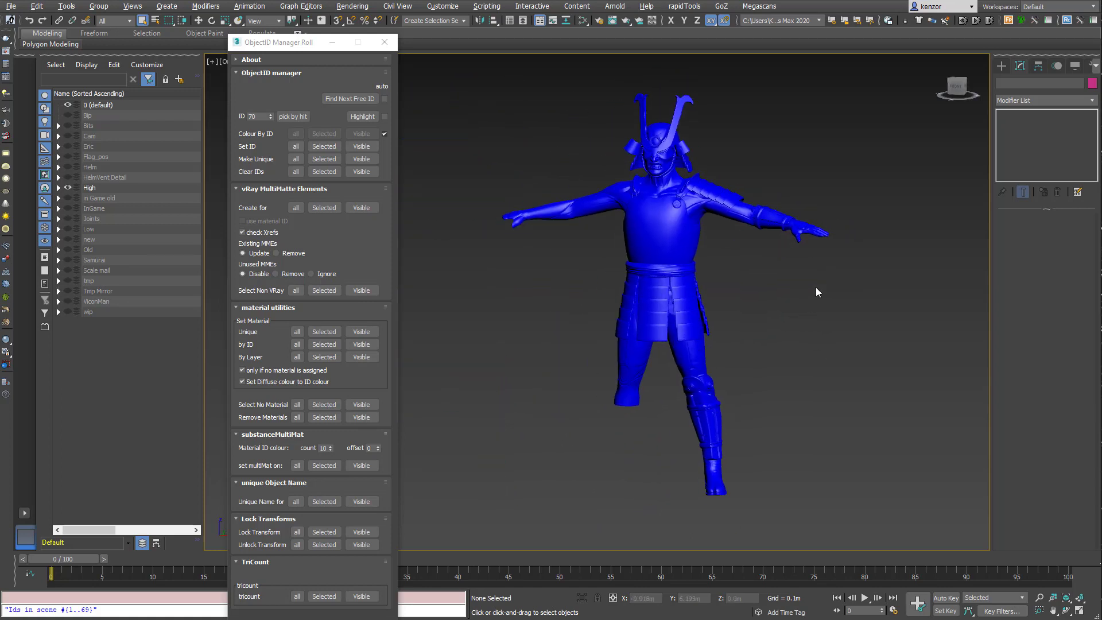
- Give every object of the High samurai model its own unique object ID
left_click_drag(885, 517, 888, 520)
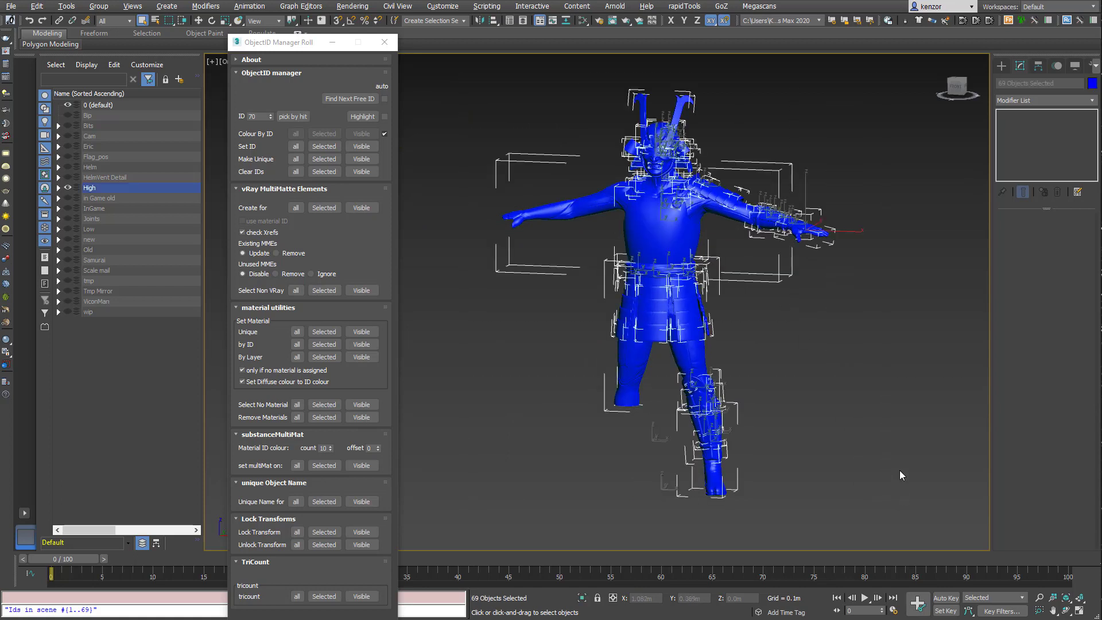
left_click(324, 159)
left_click(909, 216)
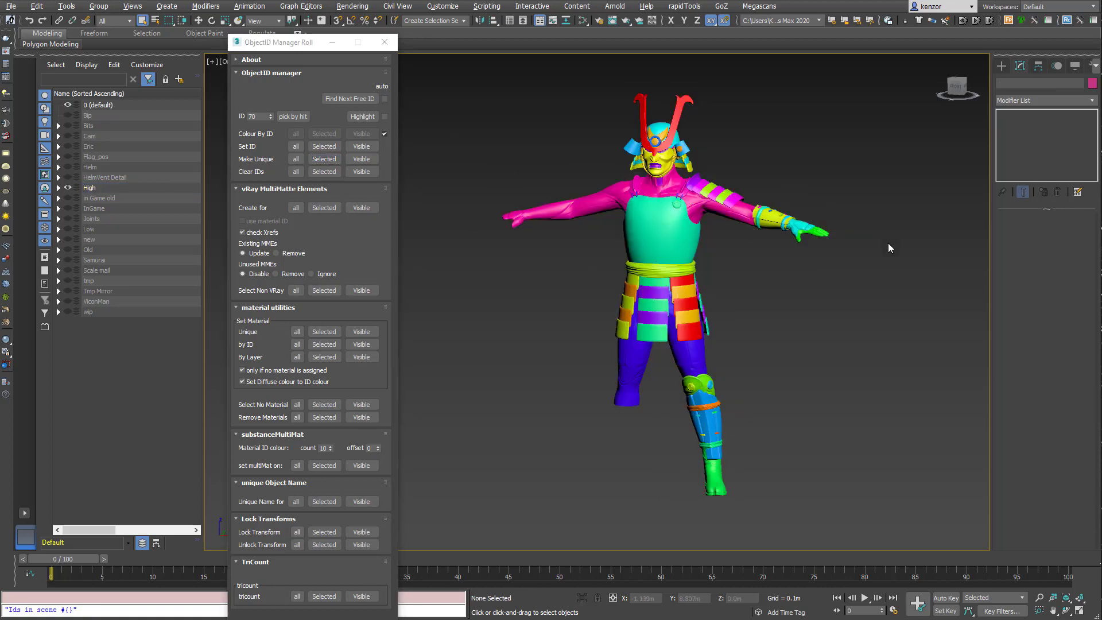
middle_click_drag(887, 243, 869, 240)
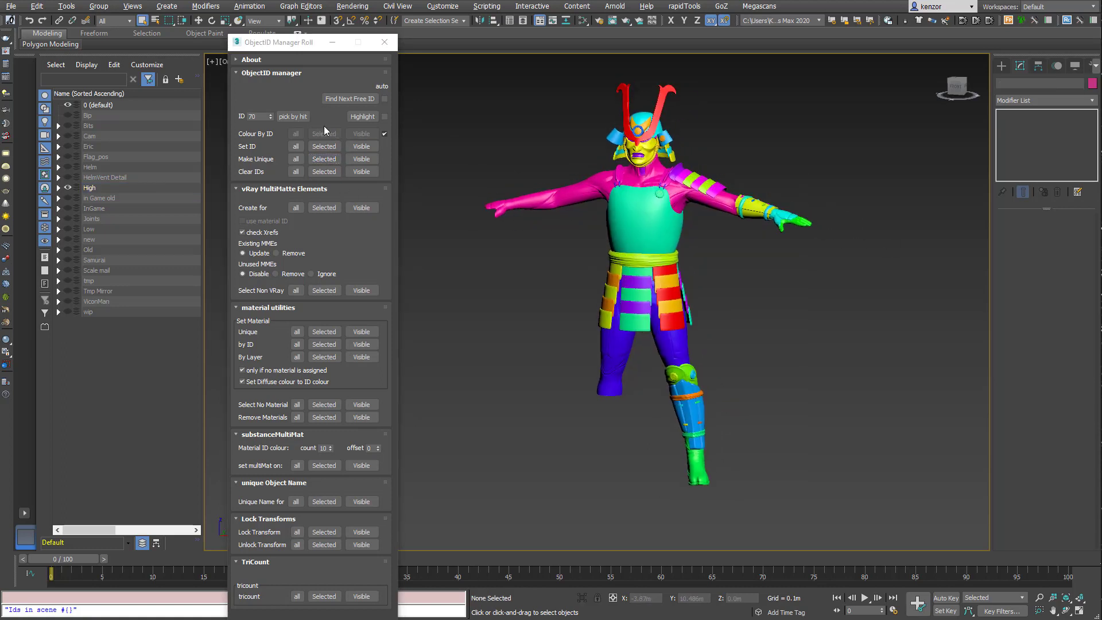
left_click_drag(456, 76, 921, 515)
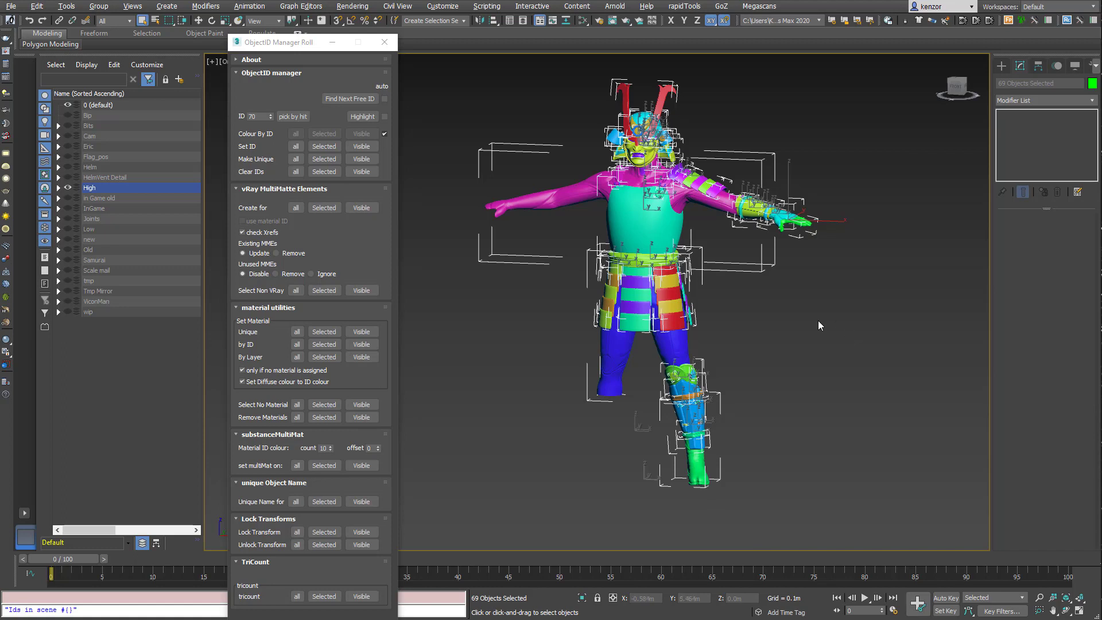
left_click(783, 308)
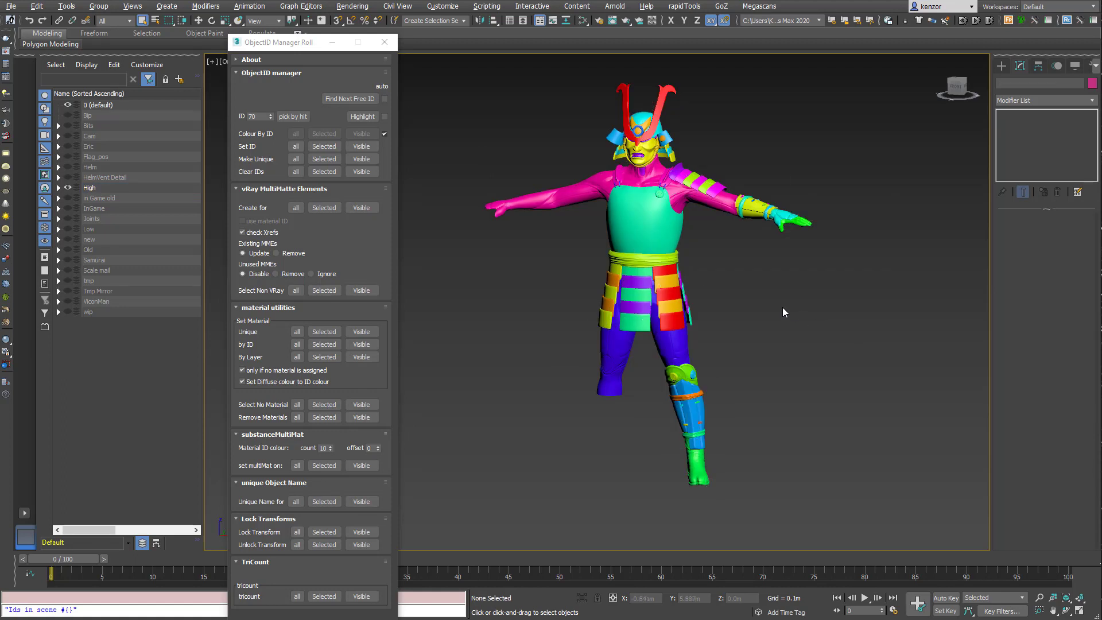
- Assign the next free object ID, 70, to both the jacket and the trousers
middle_click_drag(739, 281, 779, 270)
scroll(761, 262, "up", 3)
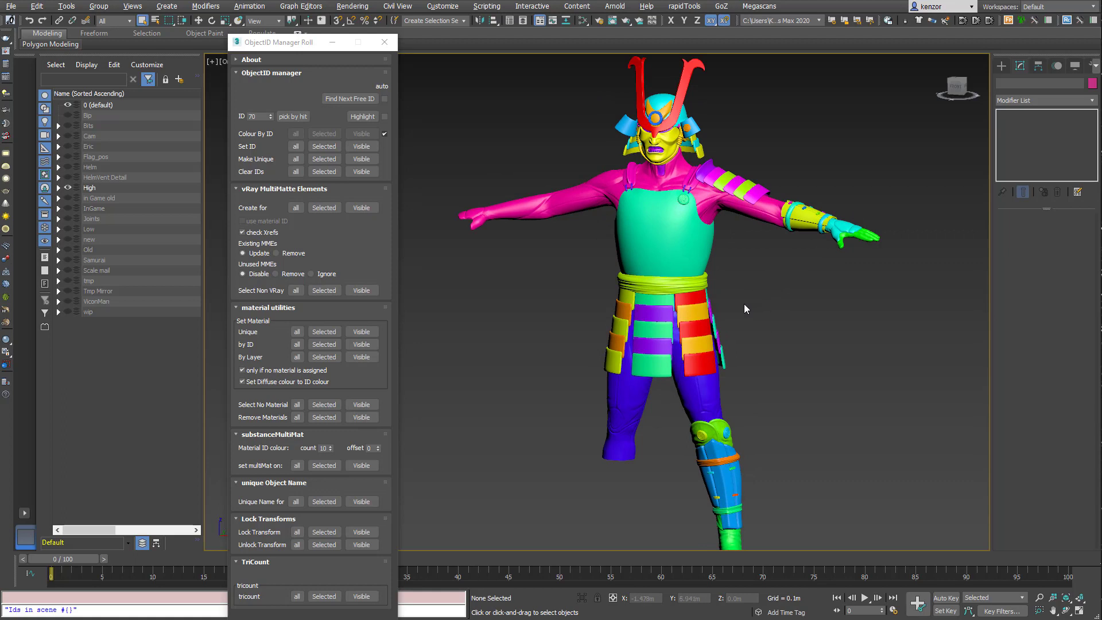
left_click(546, 218)
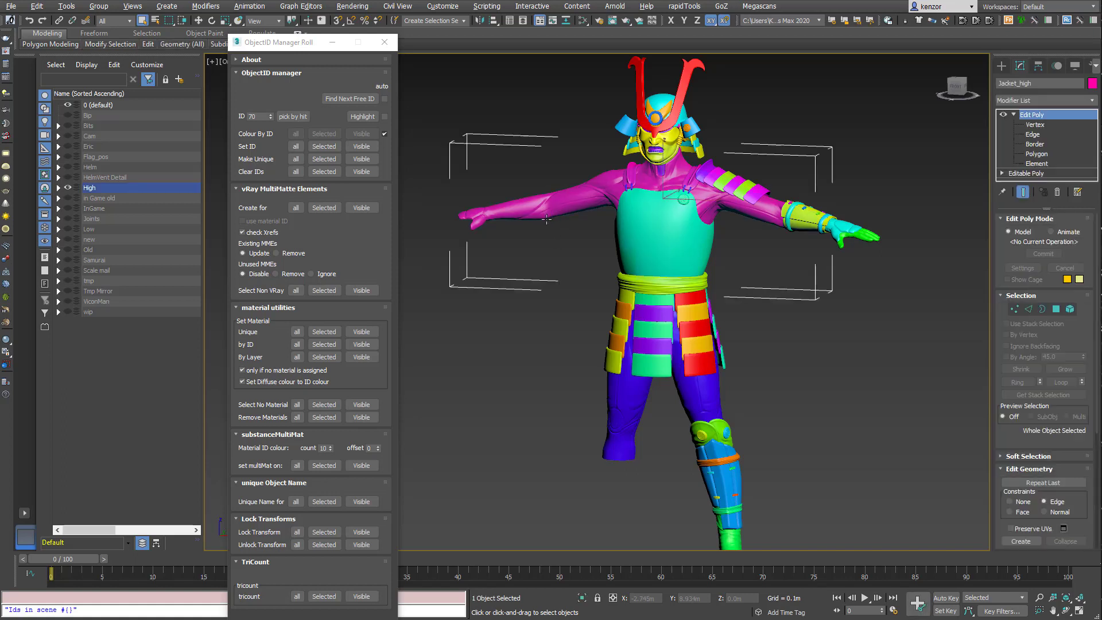
left_click(622, 383, "ctrl")
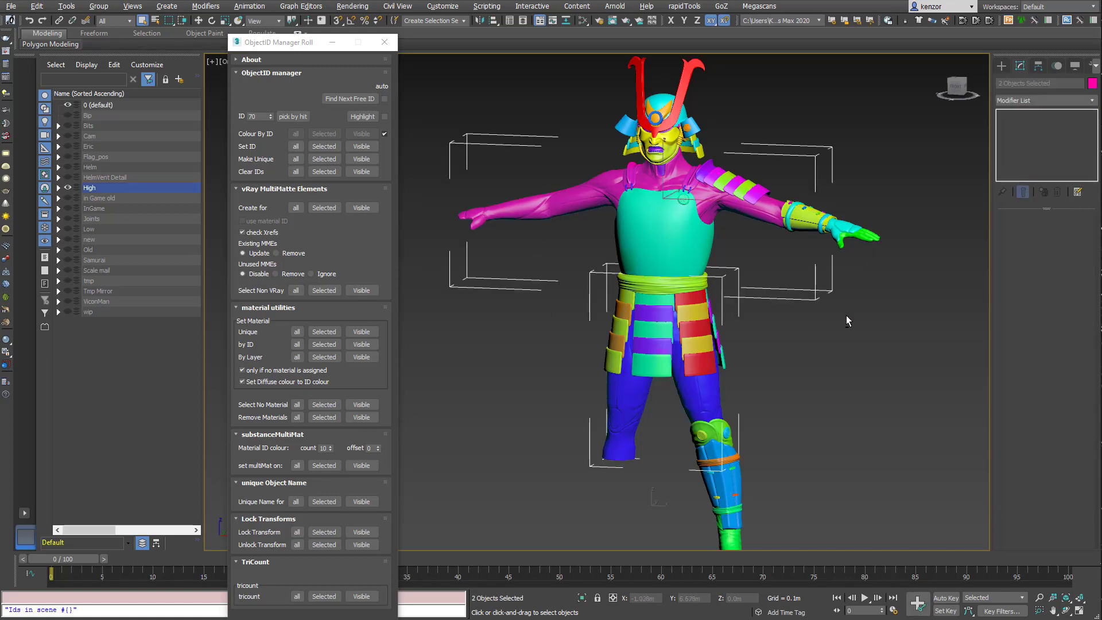
middle_click_drag(846, 315, 790, 297, "alt")
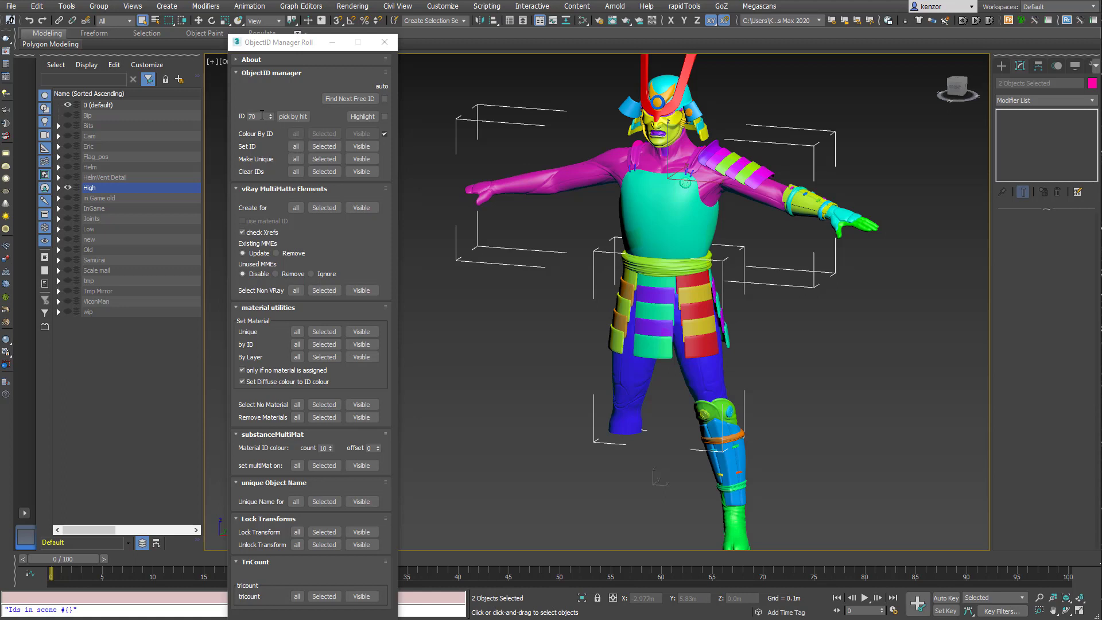
left_click(334, 102)
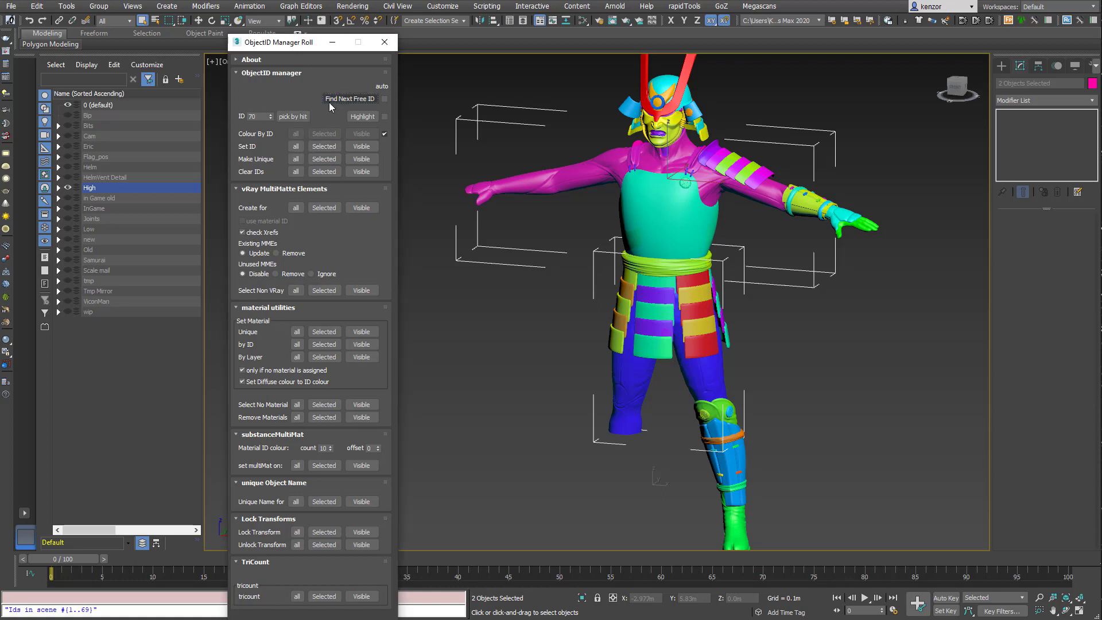
left_click(324, 148)
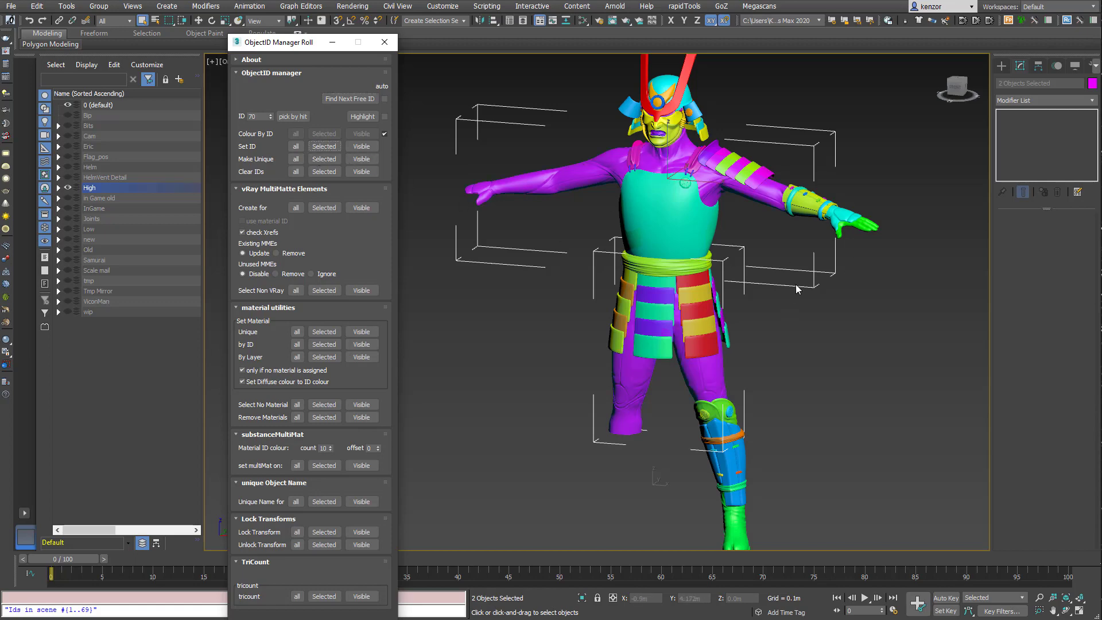
middle_click_drag(796, 285, 761, 305, "alt")
left_click(764, 308)
- Assign the next free object ID, 32, to both the hand and the foot
left_click(838, 198)
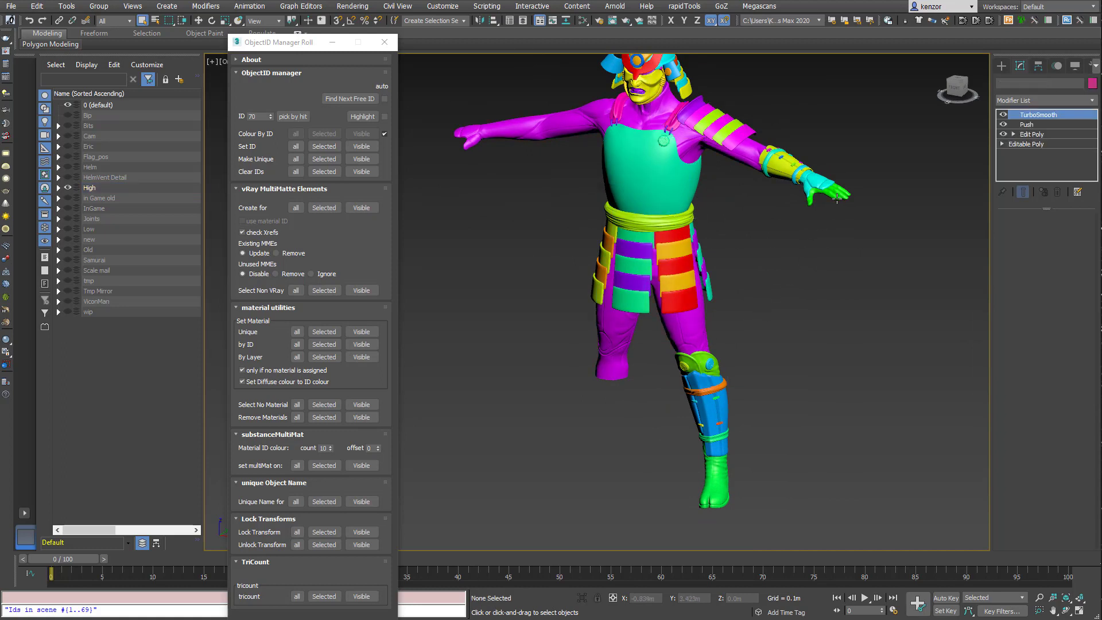
left_click(721, 480, "ctrl")
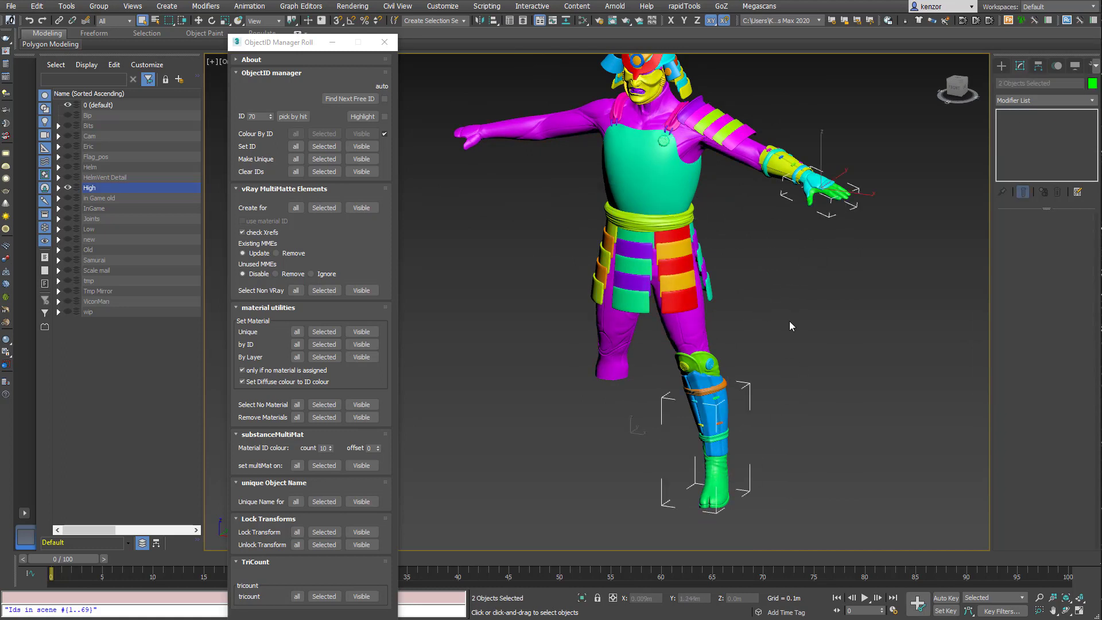
left_click(339, 99)
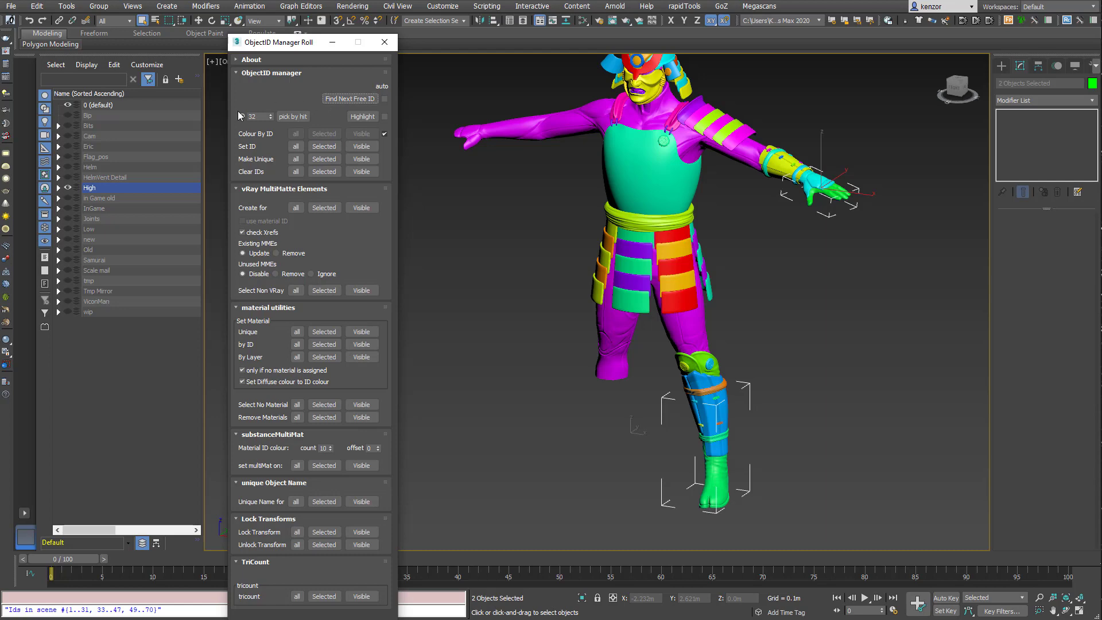
left_click(323, 147)
mouse_move(780, 269)
middle_mouse_down("alt")
mouse_move(817, 300)
mouse_move(814, 284)
mouse_move(788, 318)
mouse_move(771, 283)
middle_mouse_up("alt")
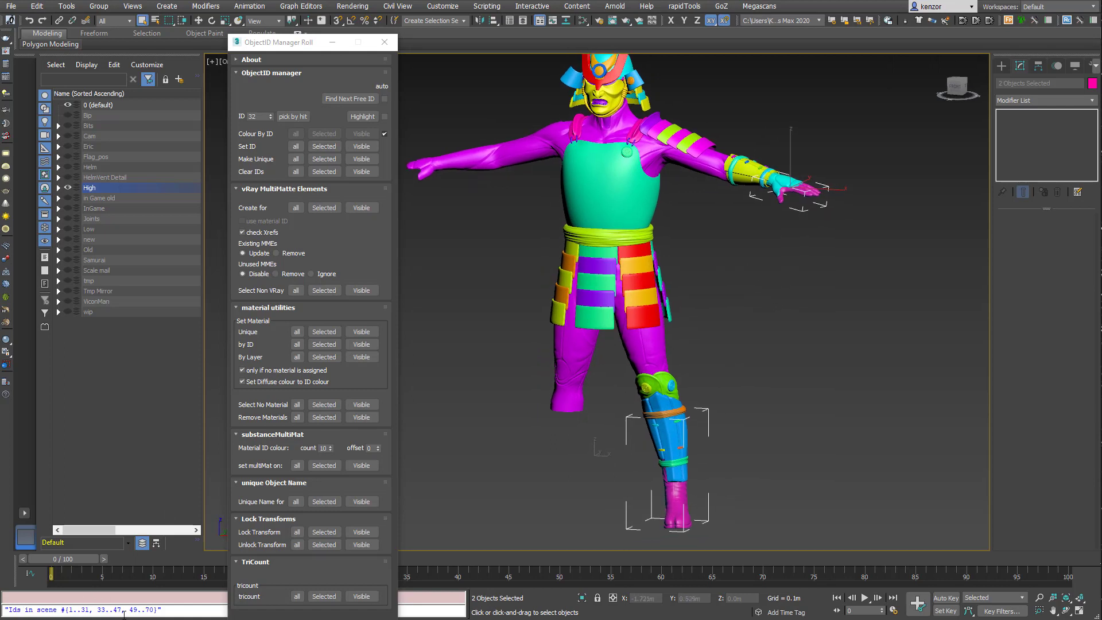
left_click(318, 146)
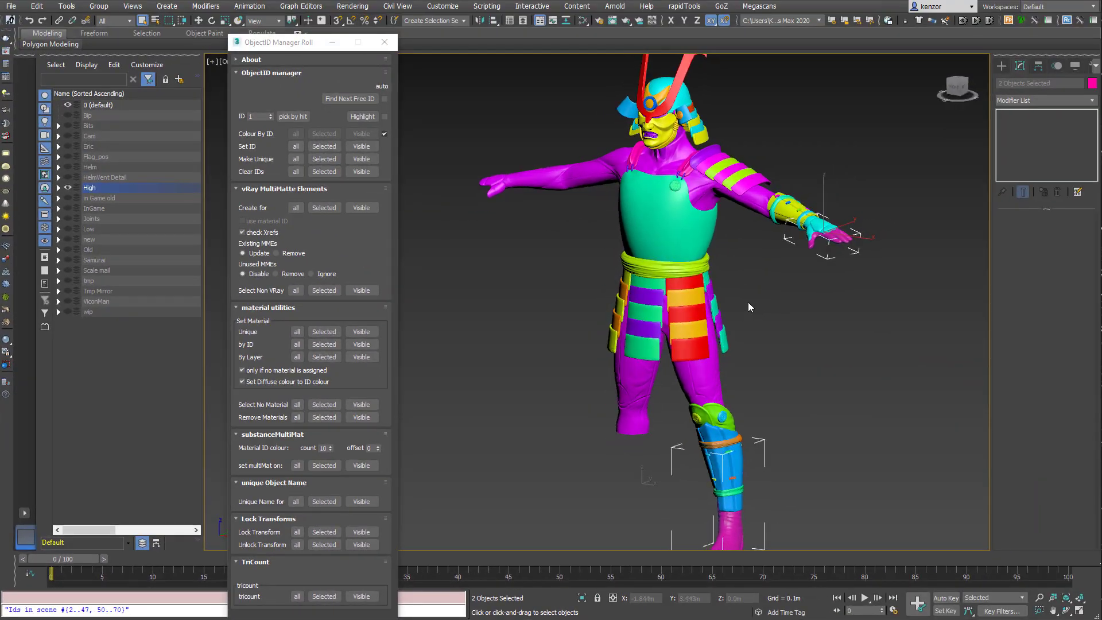
left_click(762, 287)
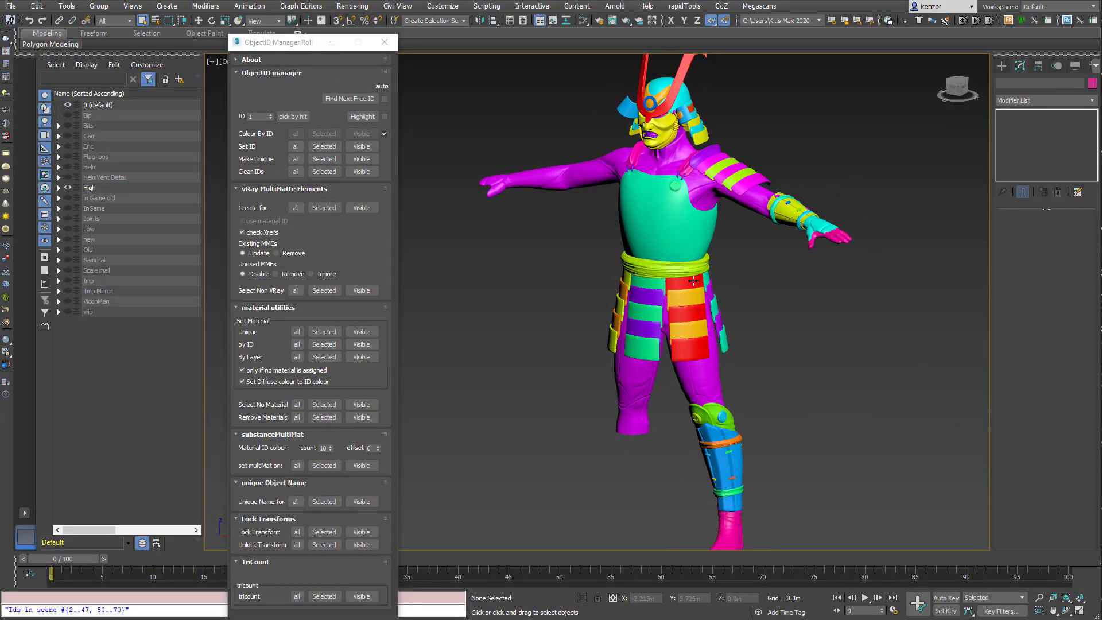
- Select all the skirt armour plates around the waist and give them the shared next free object ID, 1
left_click(346, 99)
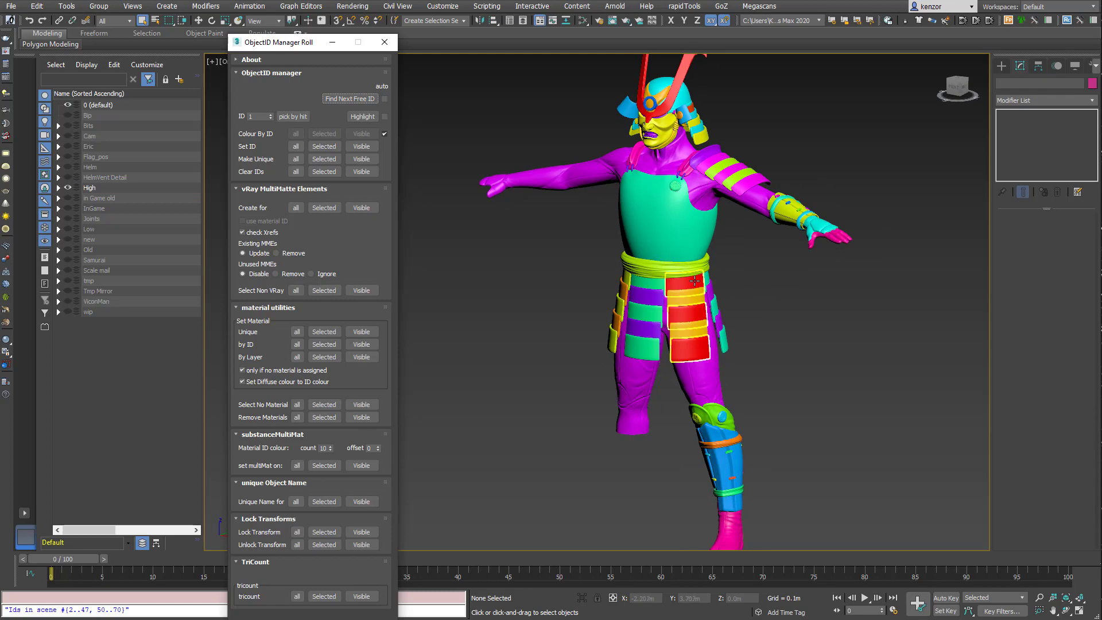
left_click(702, 284)
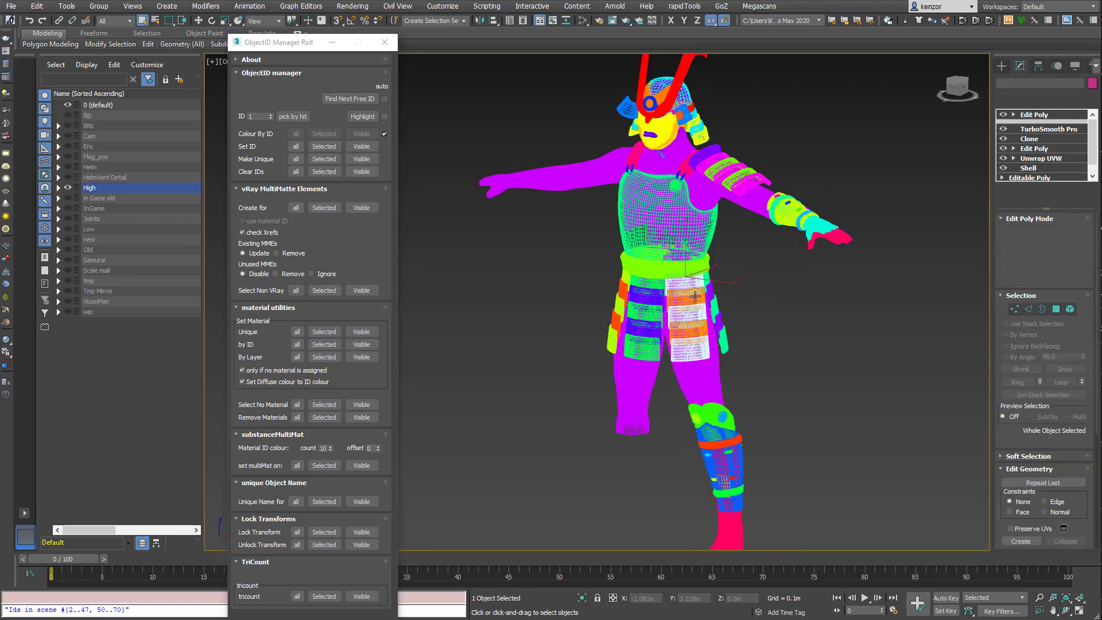
left_click(653, 285, "ctrl")
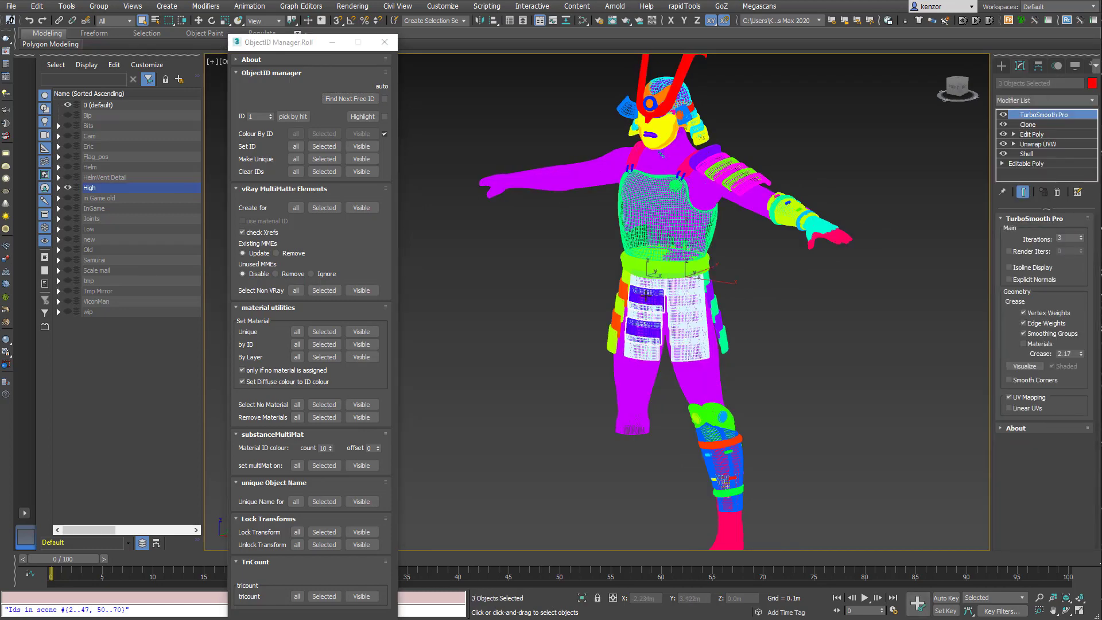
left_click(650, 293, "ctrl")
middle_click_drag(620, 299, 751, 296, "alt")
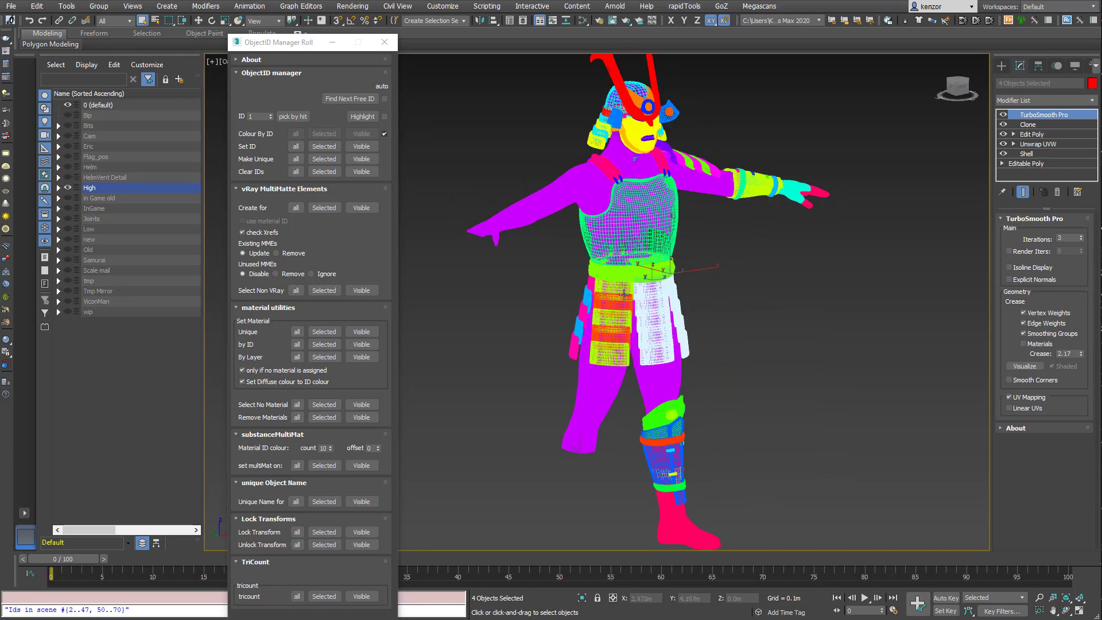
left_click(625, 292, "ctrl")
left_click(622, 302, "ctrl")
middle_click_drag(625, 304, 706, 310, "alt")
left_click(618, 290, "ctrl")
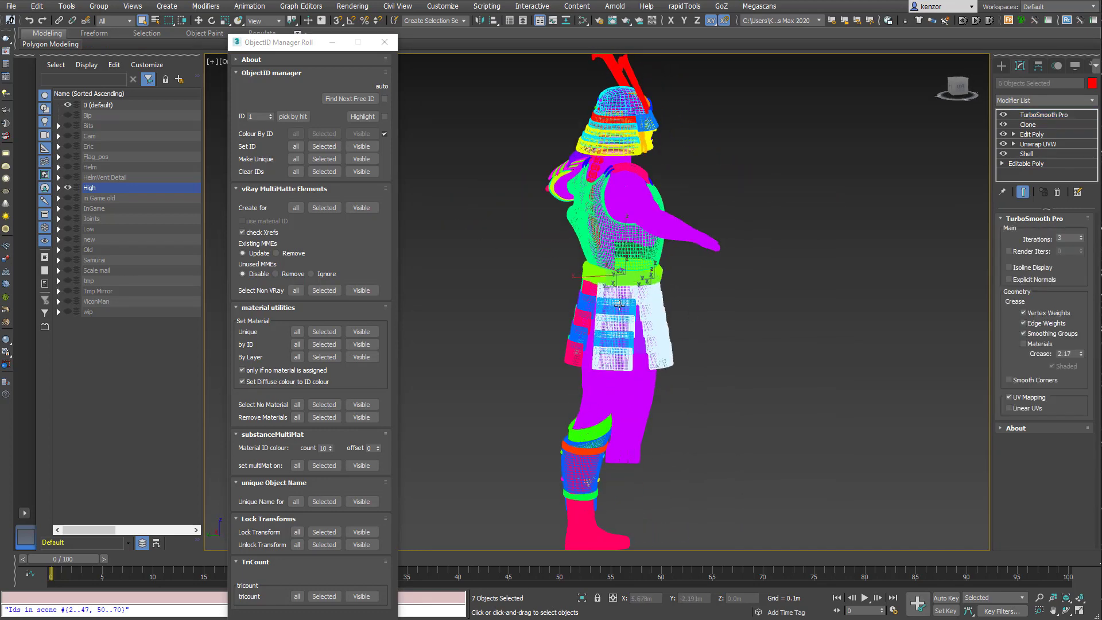
left_click(616, 303, "ctrl")
middle_click_drag(616, 303, 795, 289, "alt")
left_click(649, 293, "ctrl")
left_click(648, 305, "ctrl")
left_click(643, 297, "ctrl")
left_click(645, 305, "ctrl")
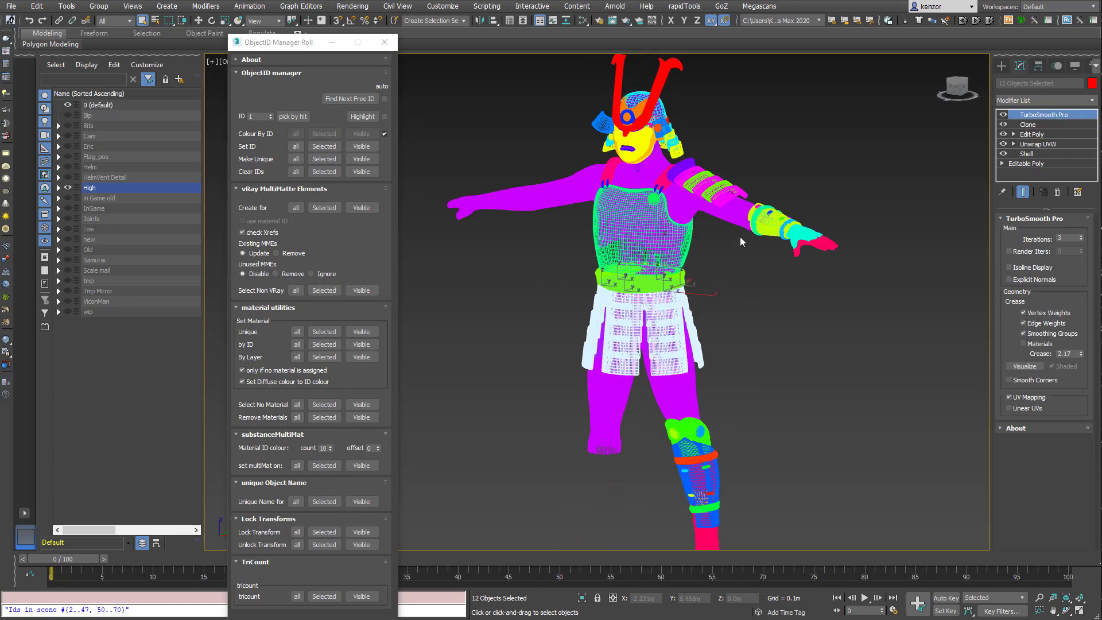
left_click(326, 148)
- Assign the next free object ID, 48, to the three shoulder plate objects
left_click(349, 102)
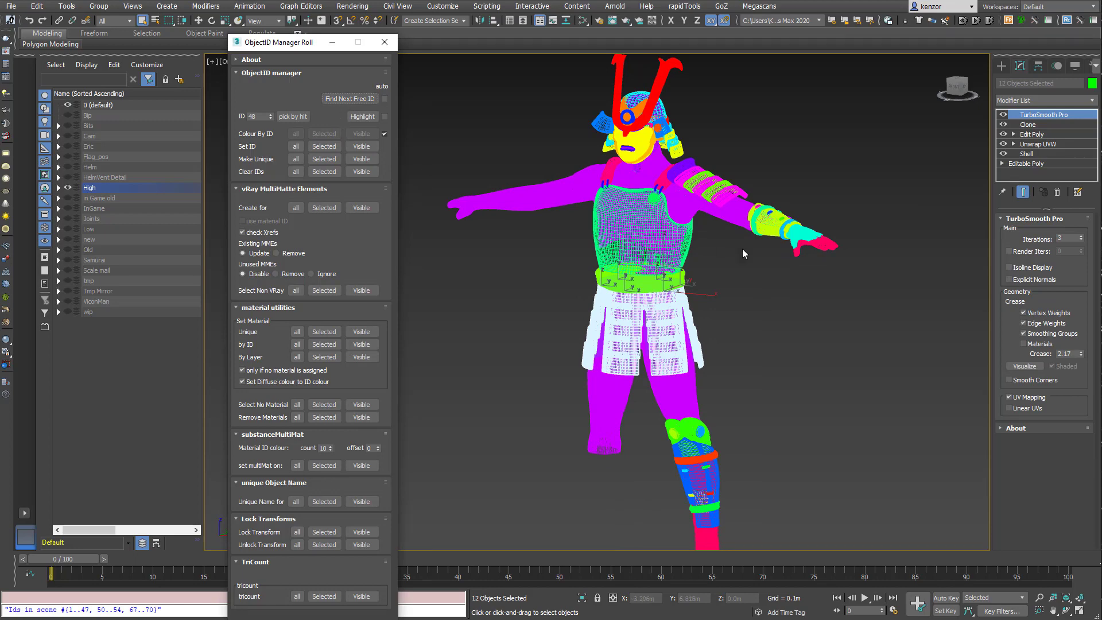
mouse_move(773, 277)
middle_mouse_down("alt")
mouse_move(756, 270)
mouse_move(772, 187)
middle_mouse_up("alt")
left_click(766, 219)
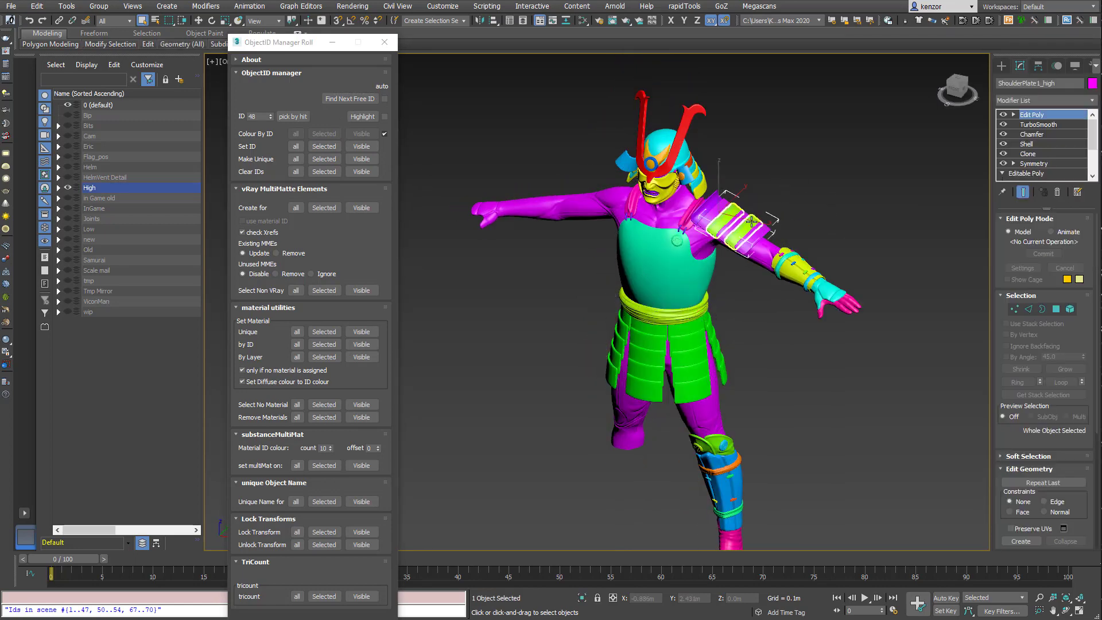
left_click(752, 223, "ctrl")
left_click(714, 209, "ctrl")
middle_click_drag(747, 187, 753, 160, "alt")
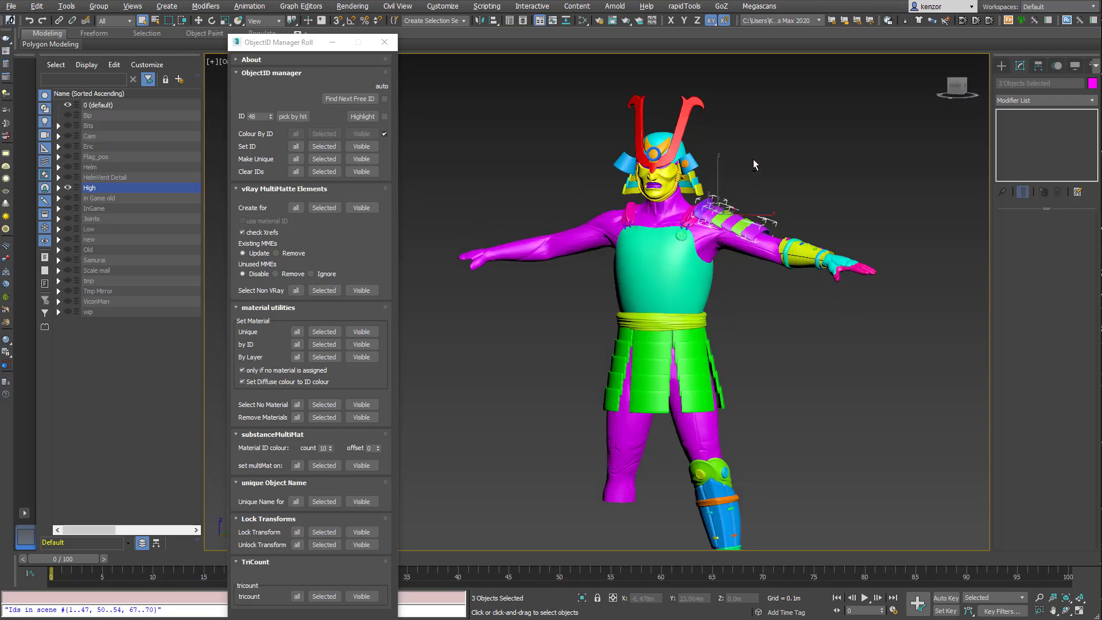
left_click(320, 147)
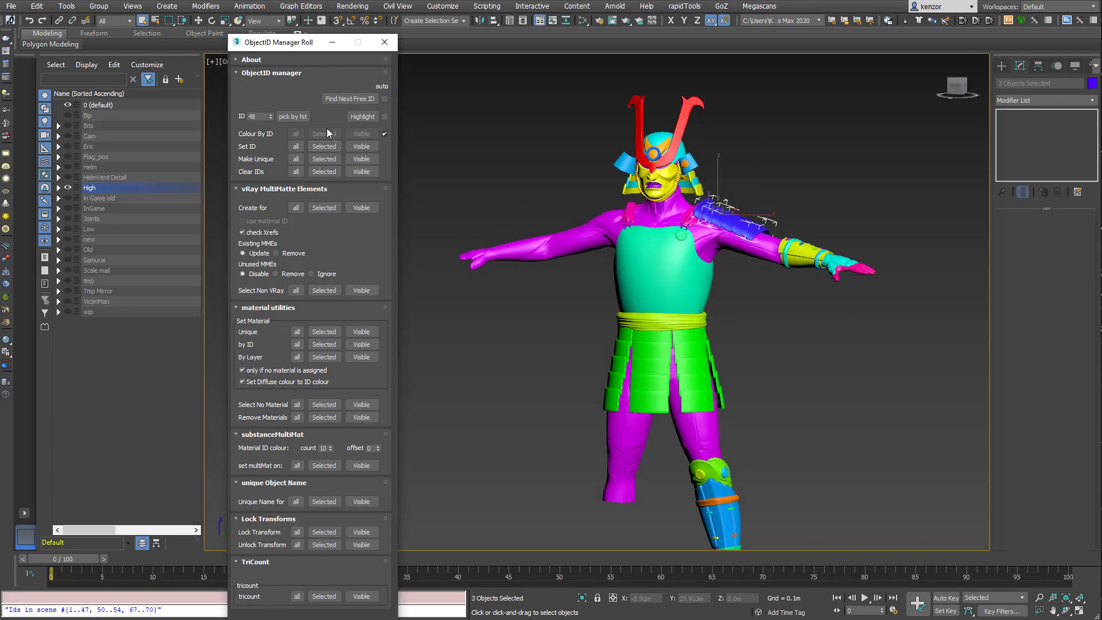
- Select the three neck guard plates at the back of the helmet and assign them the shared next free object ID, 5
left_click(346, 99)
middle_click_drag(799, 166, 758, 198, "alt")
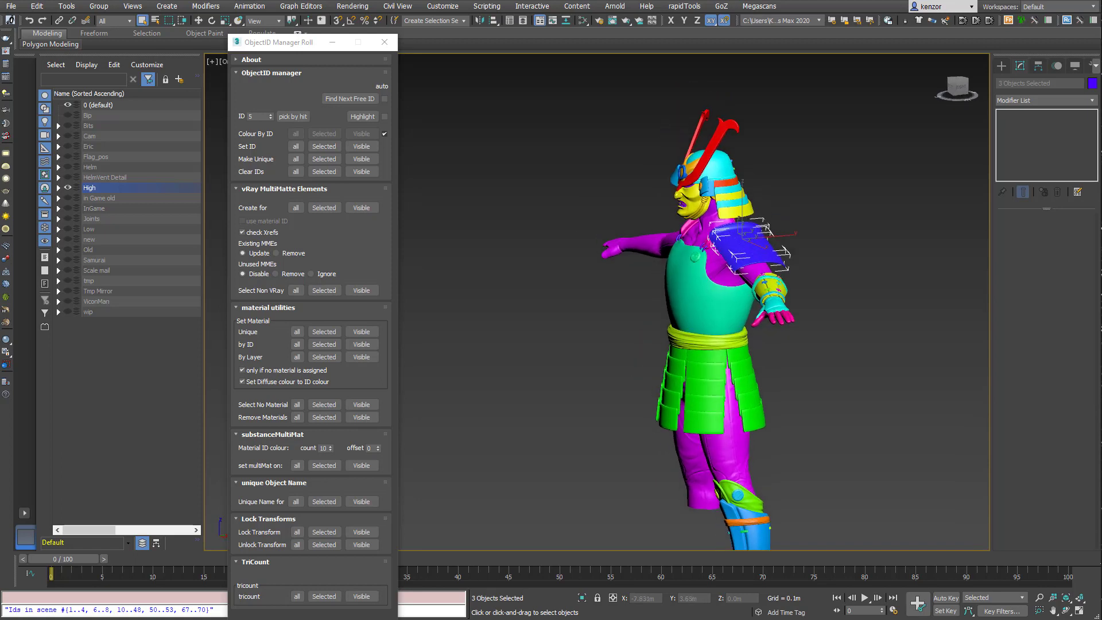
scroll(758, 198, "up", 3)
left_click(759, 200)
left_click(744, 205)
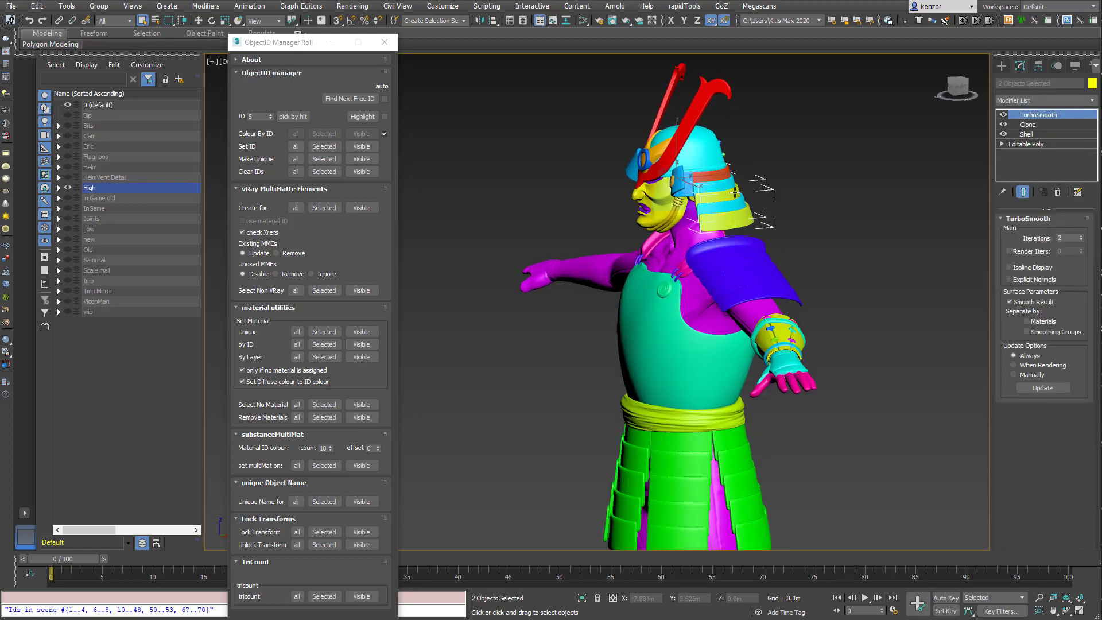
middle_click_drag(757, 166, 711, 178)
key("F4")
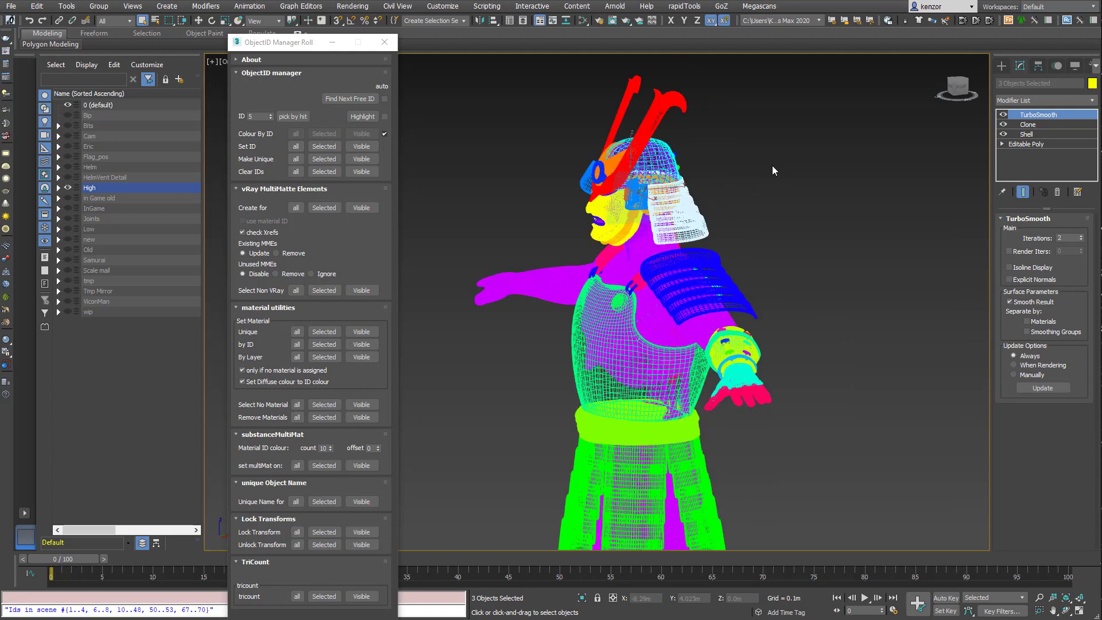
key("F4")
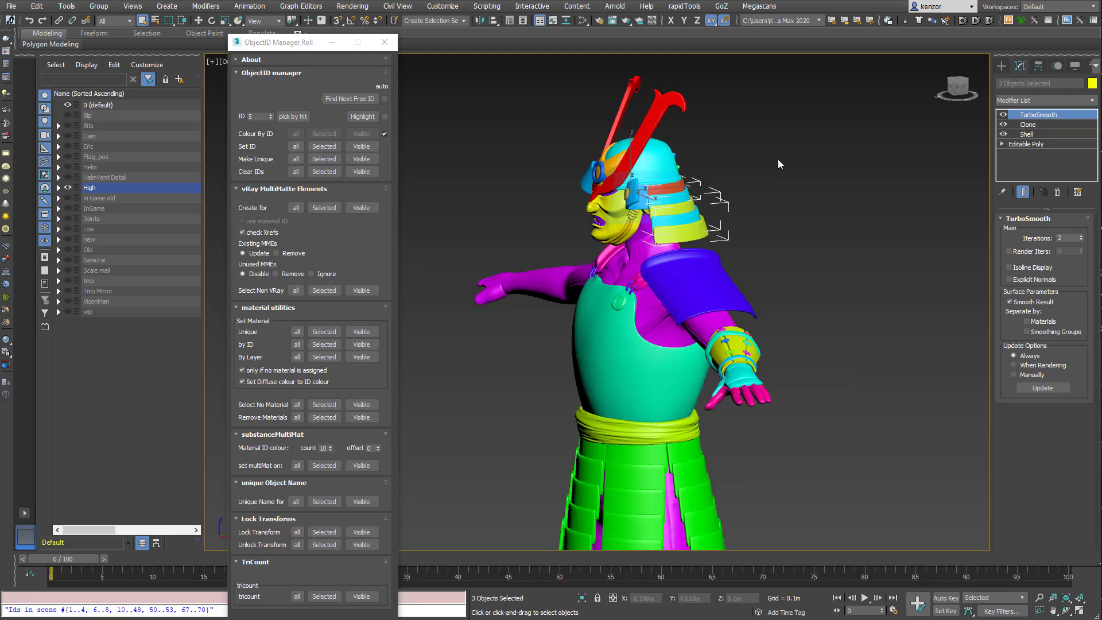
left_click(319, 147)
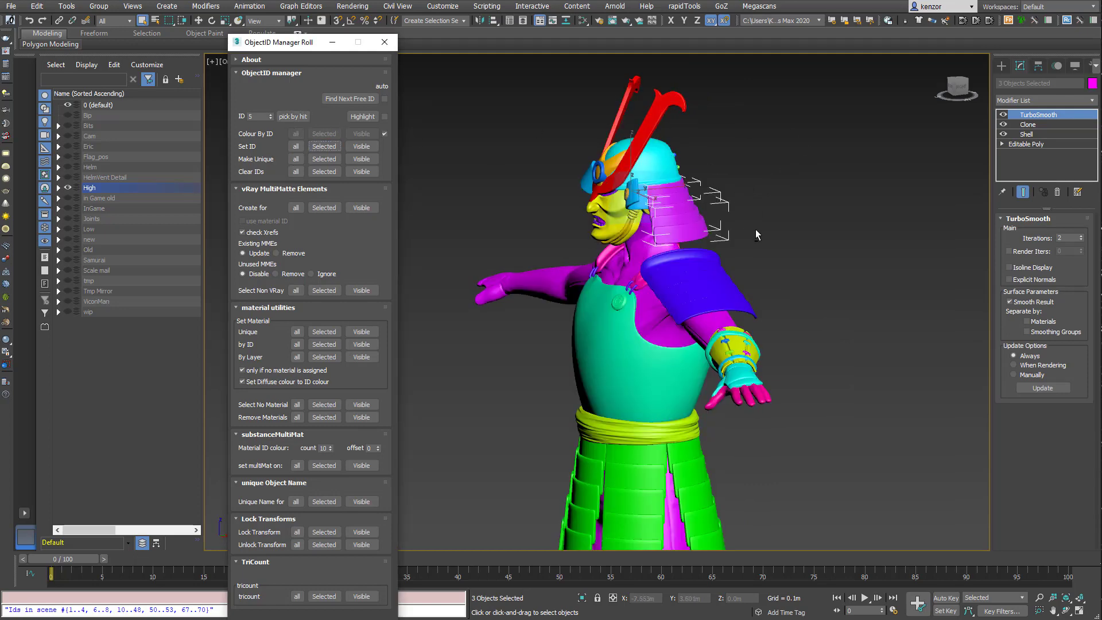
- With all the samurai's parts selected, turn off "only if no material is assigned" and remove the materials from all objects
middle_click_drag(756, 229, 737, 124, "alt")
scroll(806, 223, "down", 3)
middle_click_drag(738, 301, 738, 257, "alt")
scroll(741, 262, "down", 2)
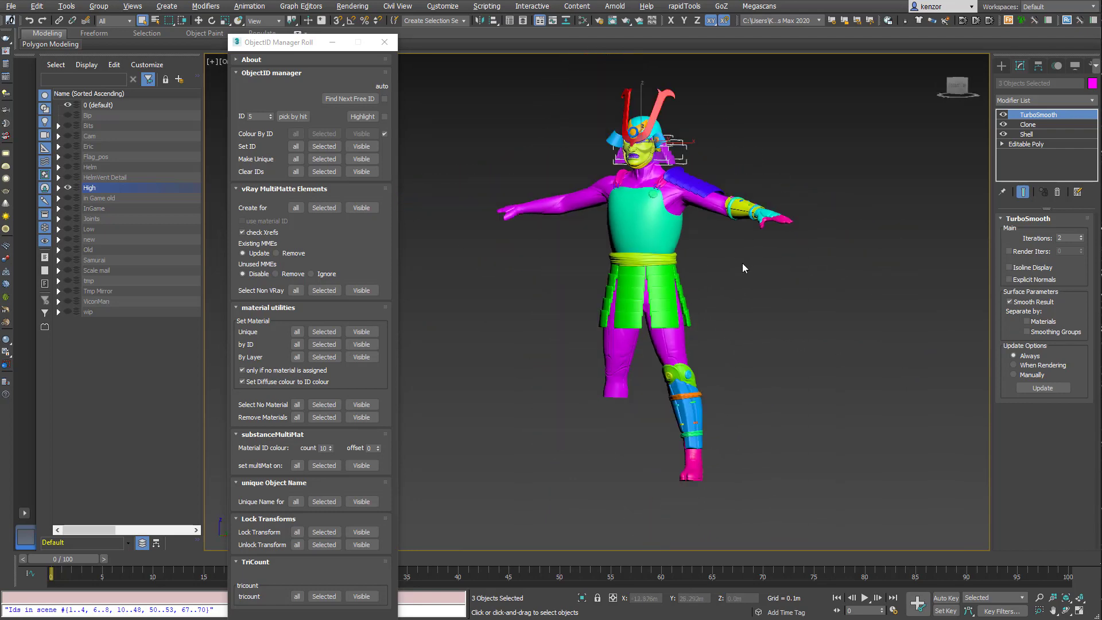
left_click(743, 269)
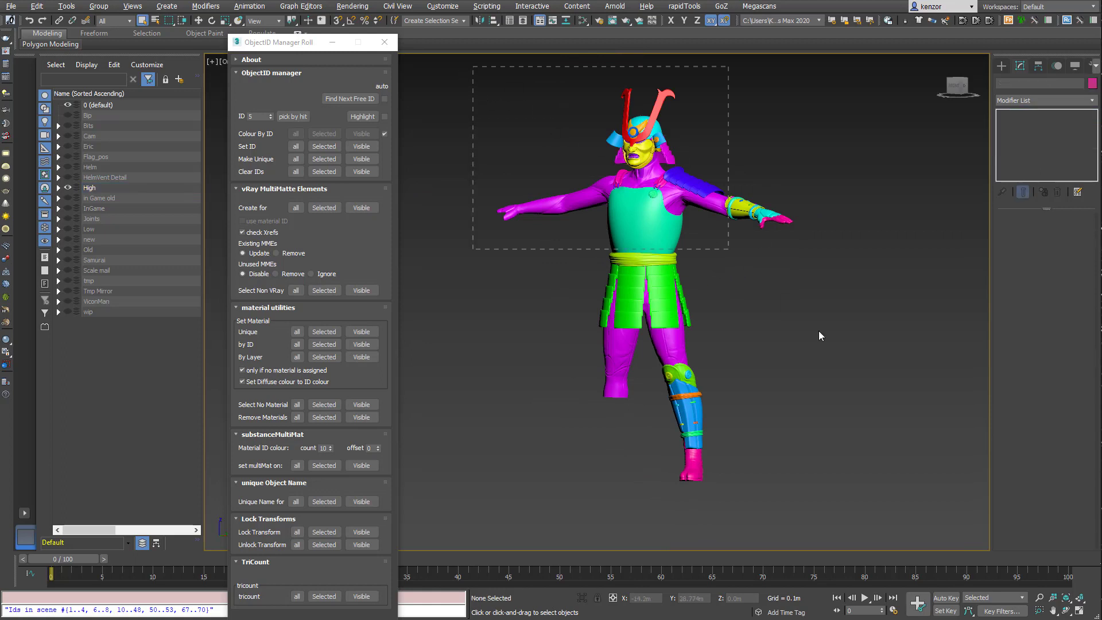
left_click_drag(819, 330, 889, 519)
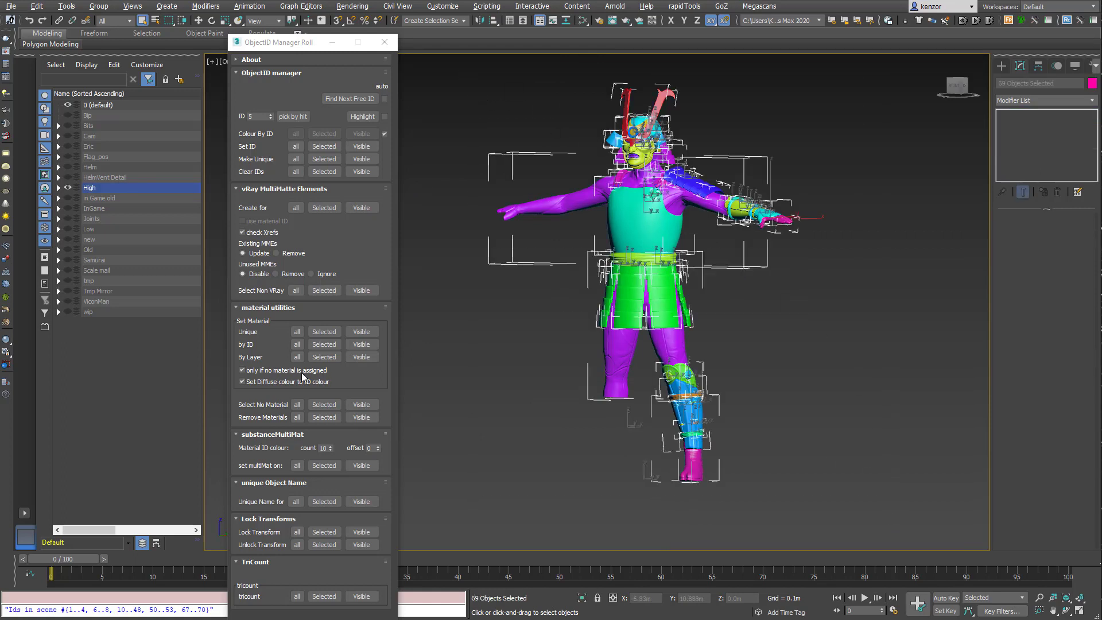
left_click(260, 370)
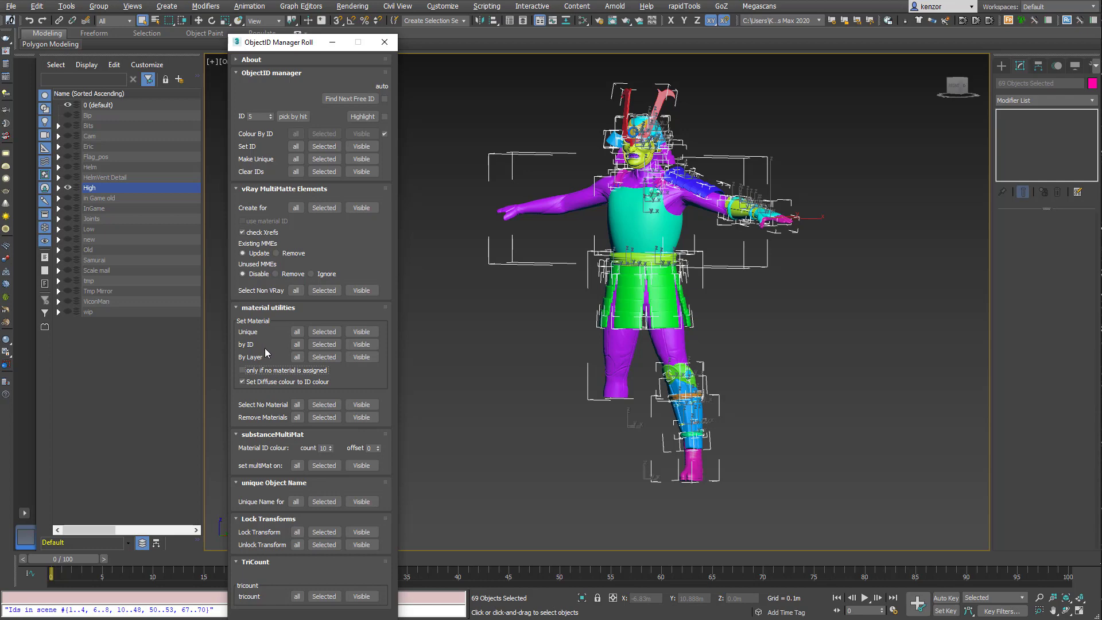
left_click(297, 418)
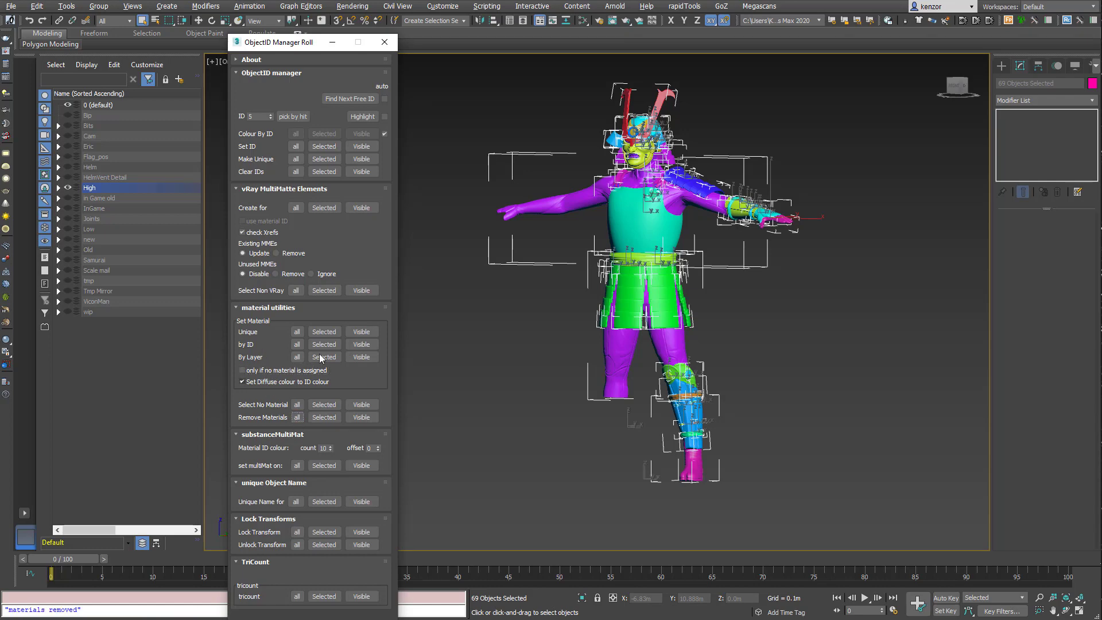
- Examine the samurai's colours in the viewport with the parts deselected, checking the jacket in particular
middle_click_drag(782, 146, 829, 157, "alt")
left_click(763, 150)
middle_click_drag(763, 150, 741, 178)
scroll(757, 134, "down", 1)
scroll(740, 180, "up", 3)
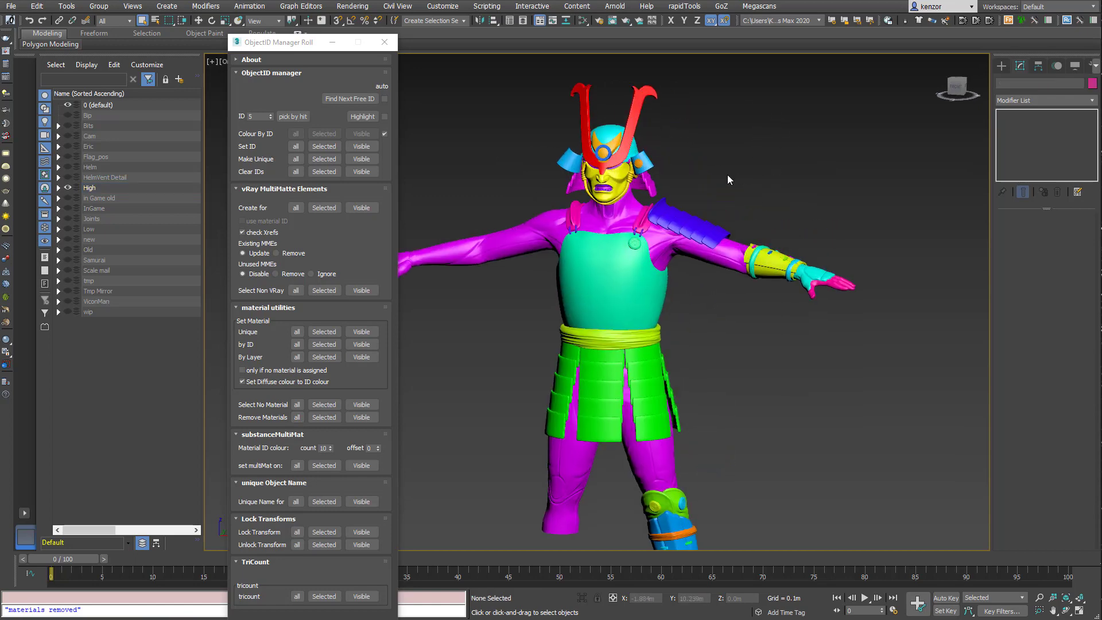
left_click(735, 244)
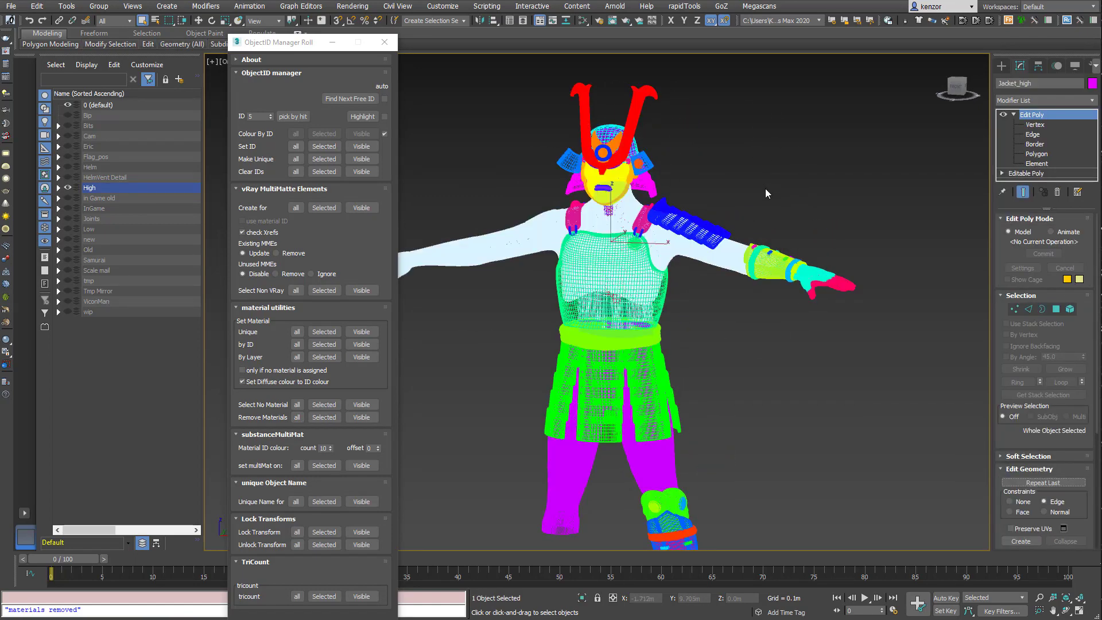
left_click(752, 215)
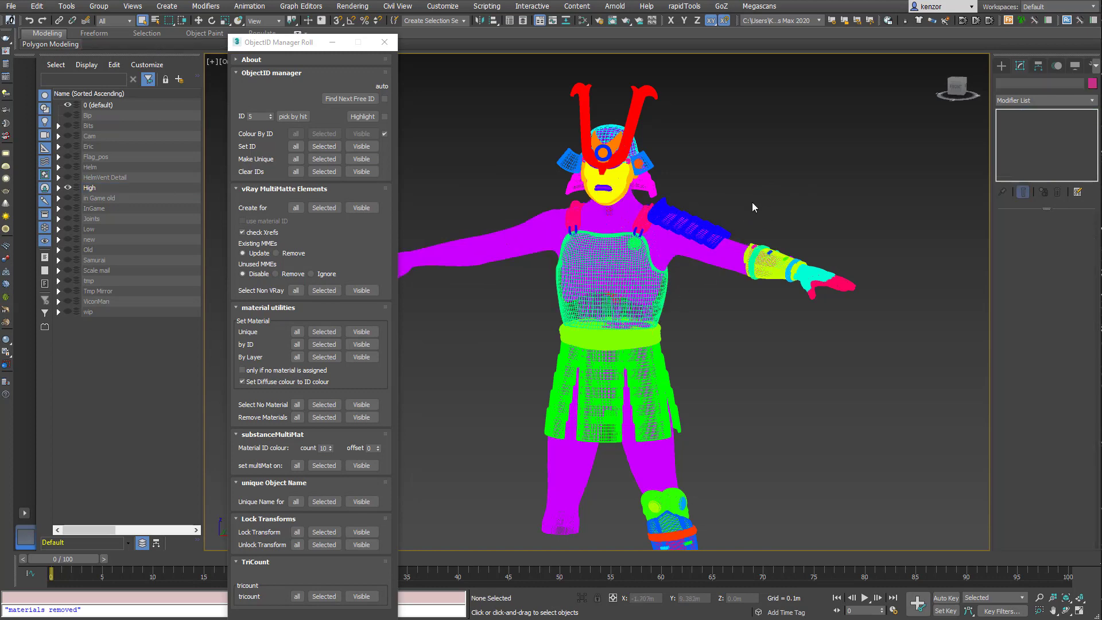
scroll(781, 143, "down", 5)
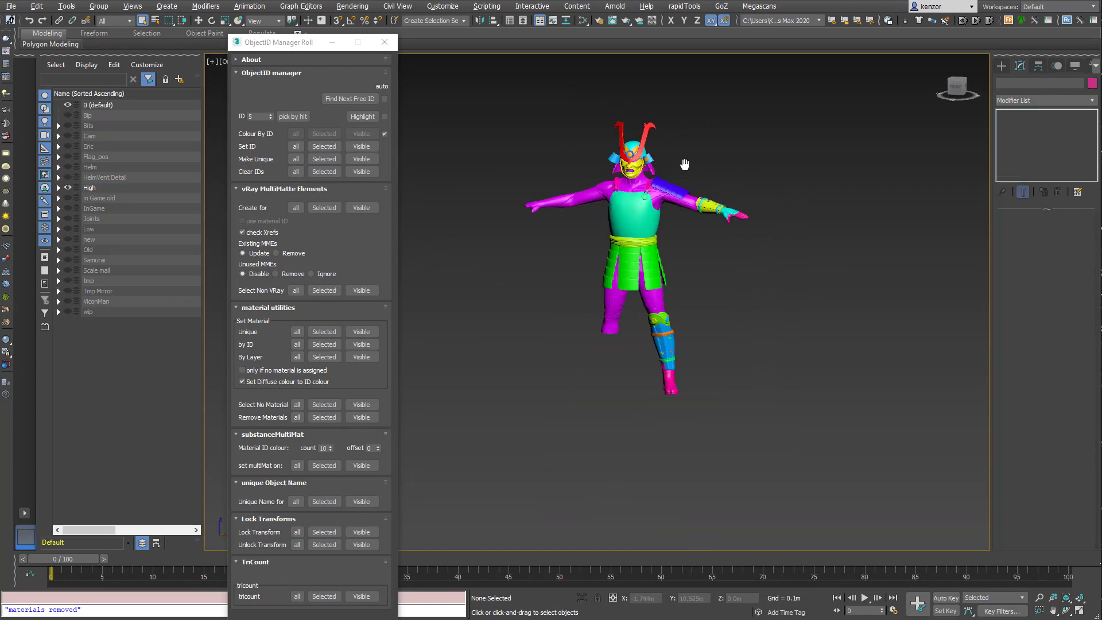
scroll(681, 172, "up", 1)
- Select the whole samurai and compare its shaded display in Object Color with Material Color, ending on Material Color
left_click_drag(415, 107, 739, 445)
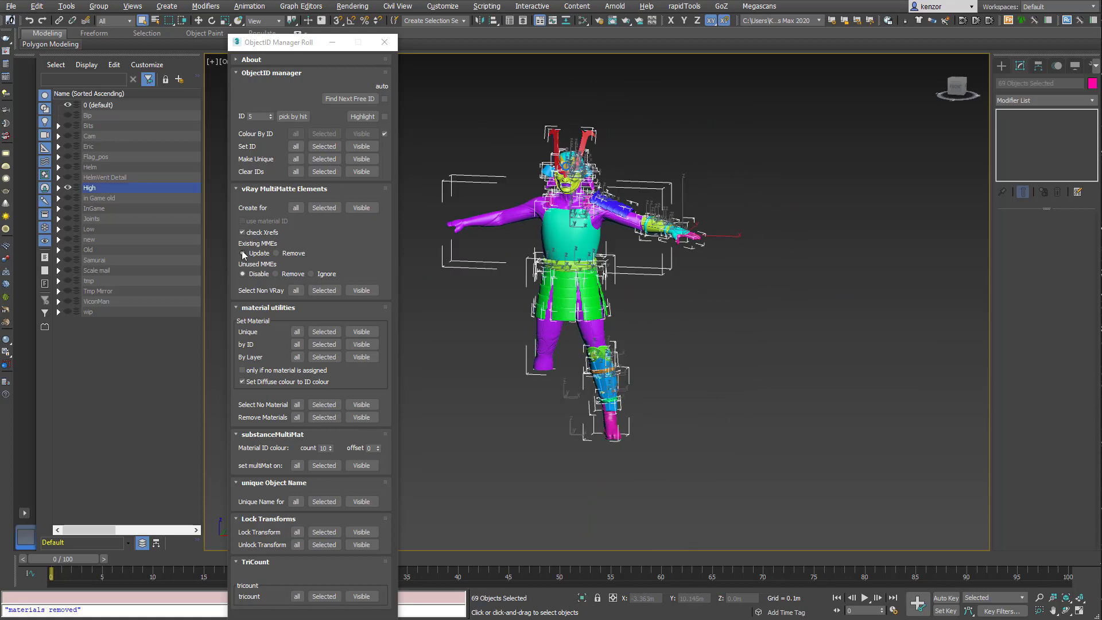
left_click(242, 253)
left_click(1076, 66)
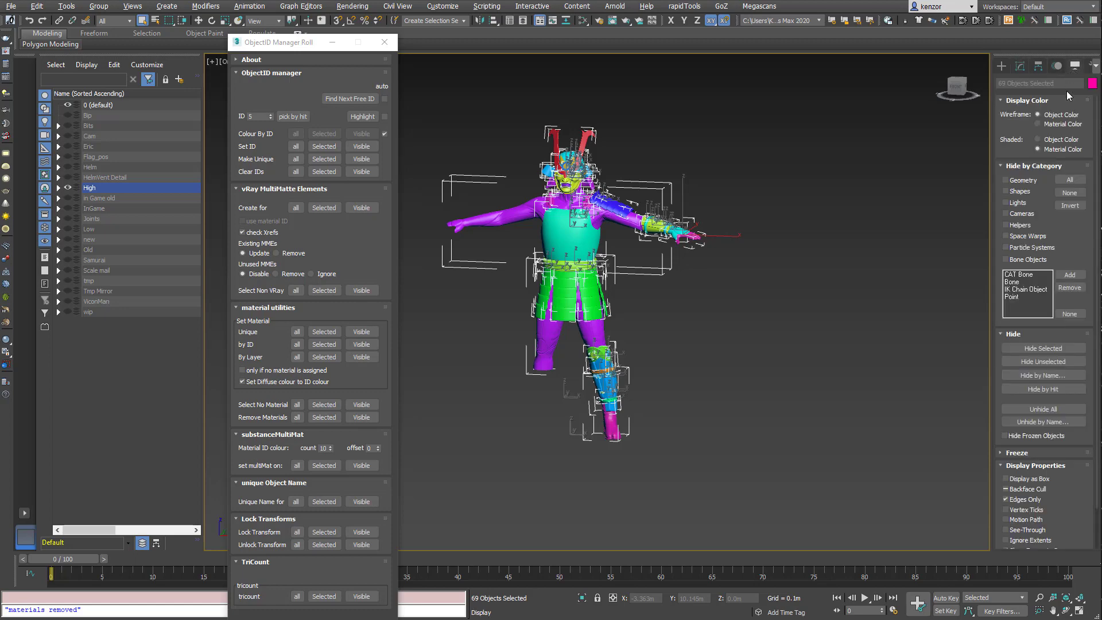
left_click(1040, 140)
key("z")
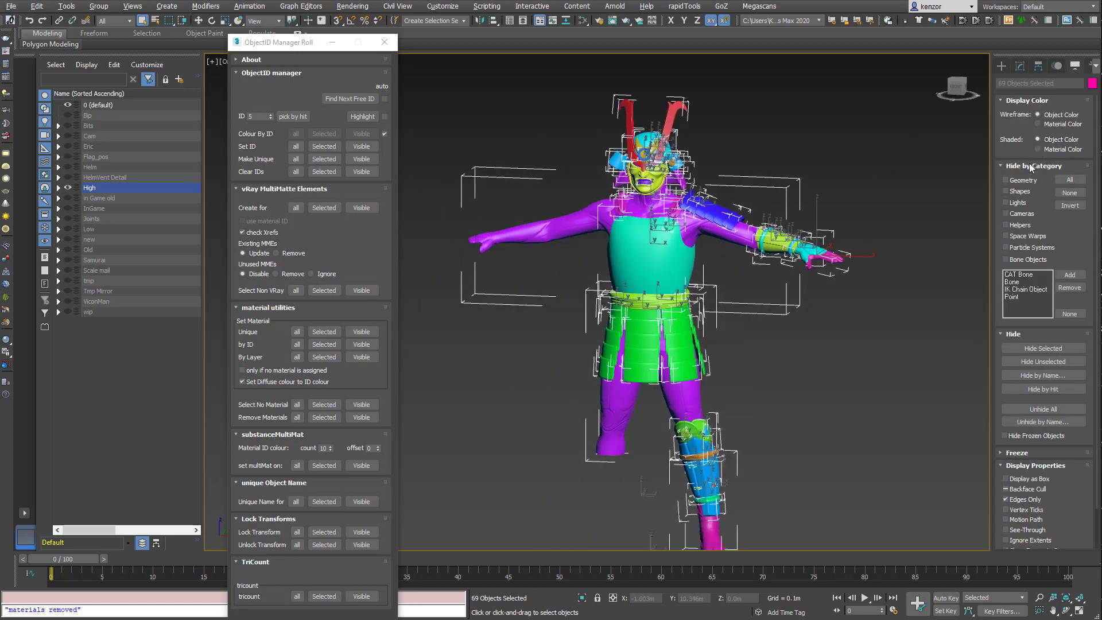
left_click(1047, 148)
scroll(877, 180, "down", 3)
mouse_move(877, 181)
middle_mouse_down()
mouse_move(861, 163)
mouse_move(756, 149)
middle_mouse_up()
left_click(849, 128)
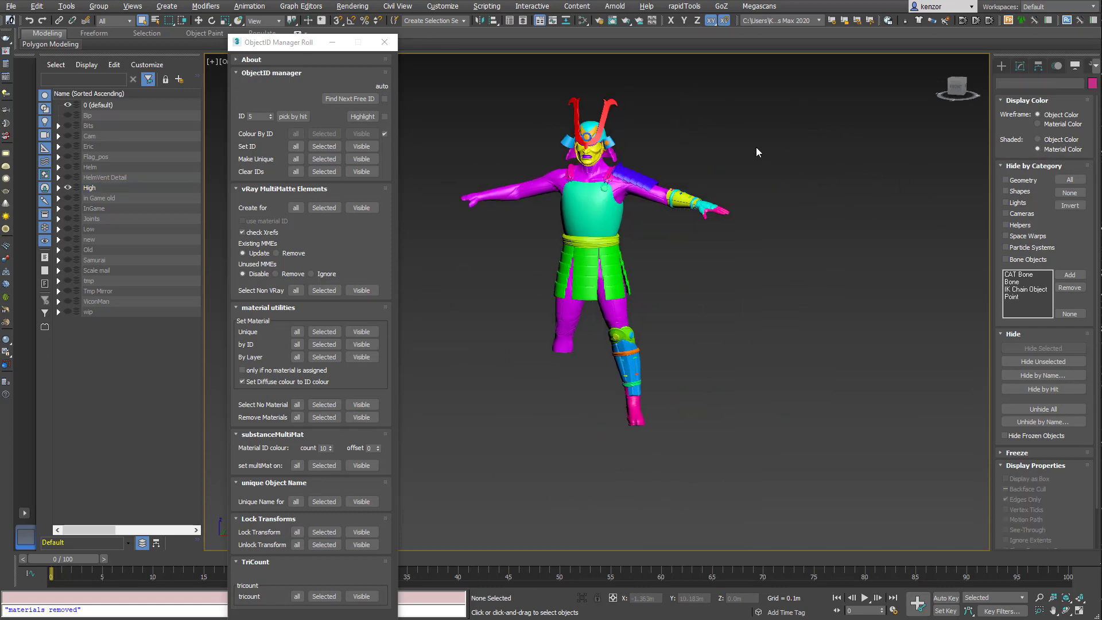
- Collapse the vRay MultiMatte Elements and ObjectID manager rollouts
middle_click_drag(756, 147, 748, 144, "alt")
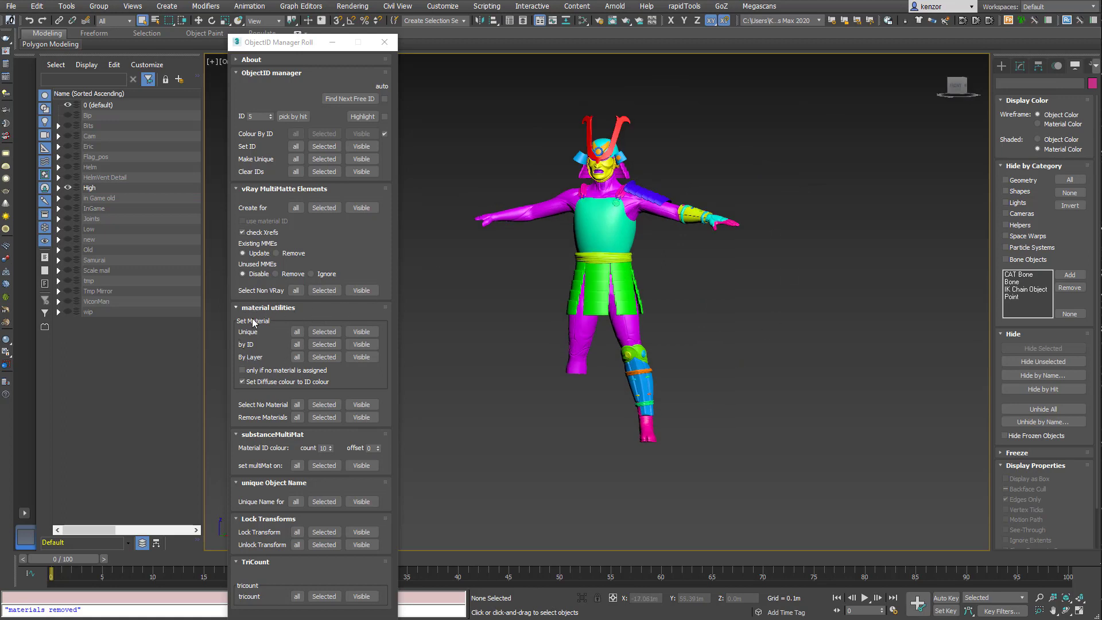
left_click(236, 190)
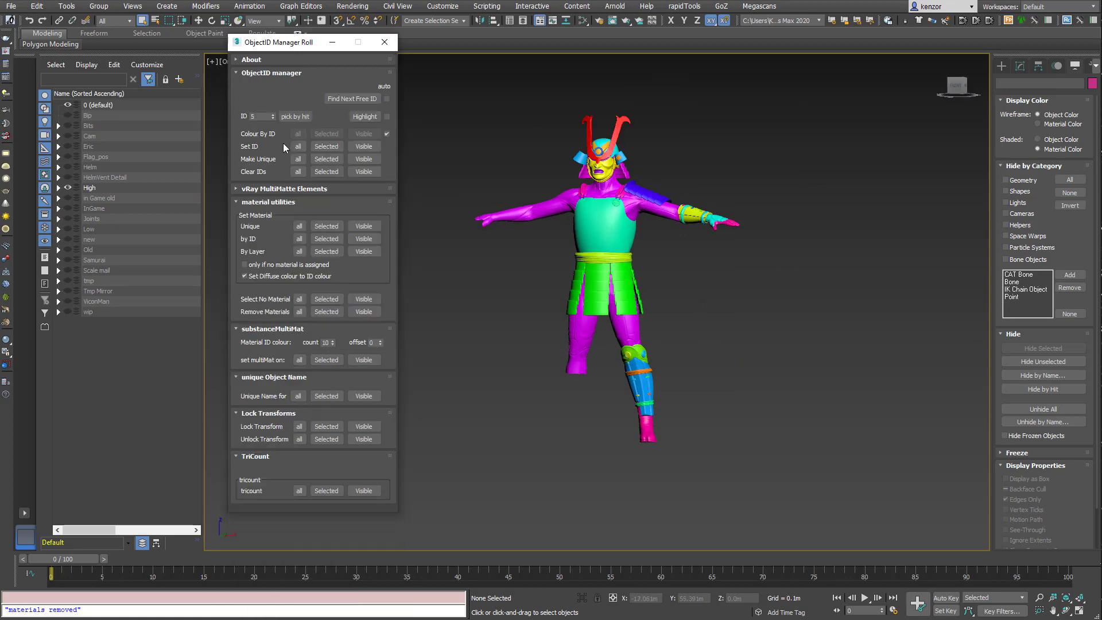
left_click(234, 73)
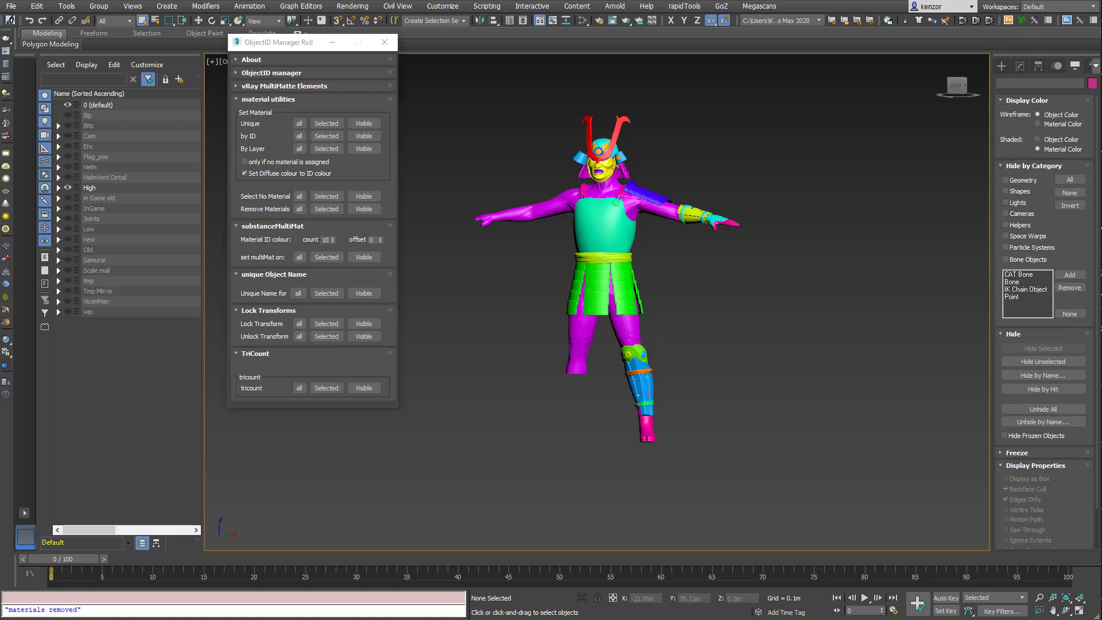
- Select all the samurai's parts and set a unique material on each selected object
scroll(800, 185, "up", 2)
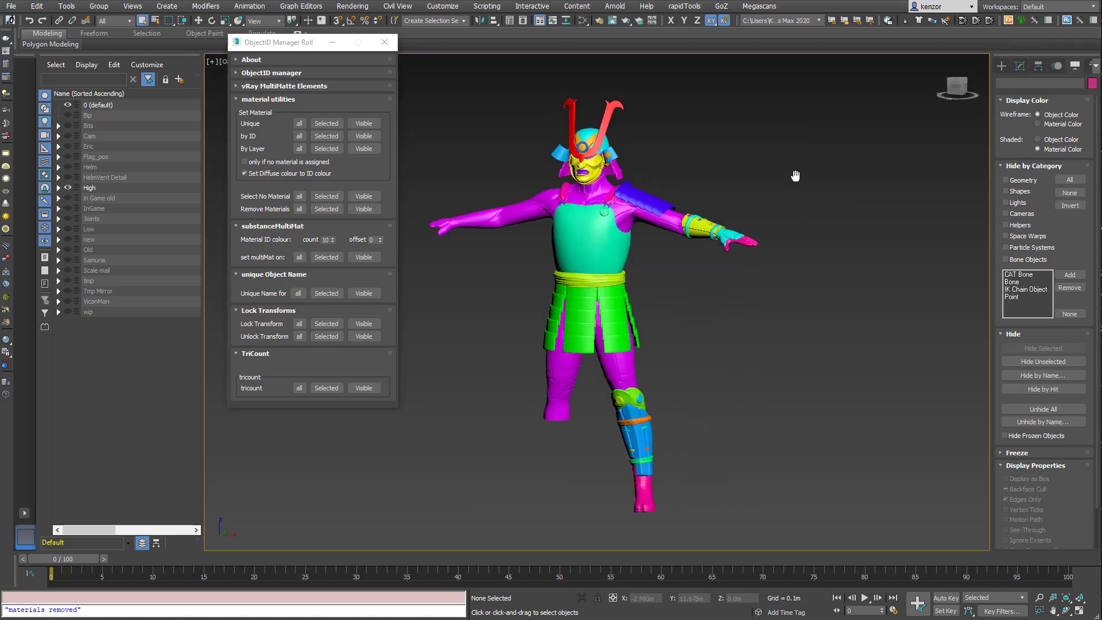
middle_click_drag(797, 181, 803, 169)
left_click_drag(557, 189, 799, 488)
left_click(300, 124)
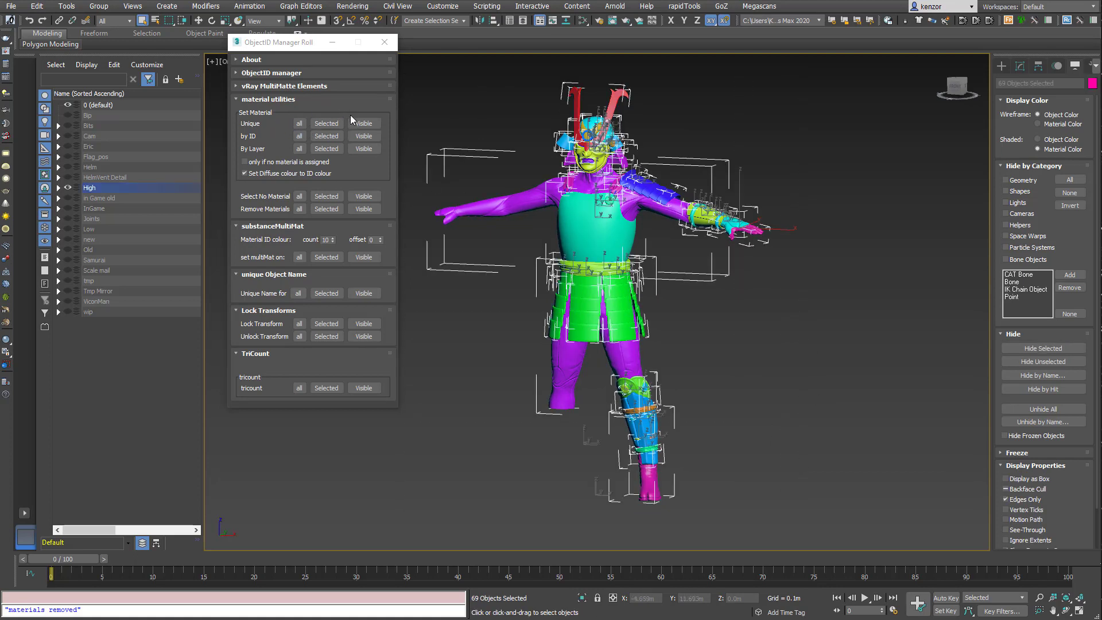
left_click(327, 124)
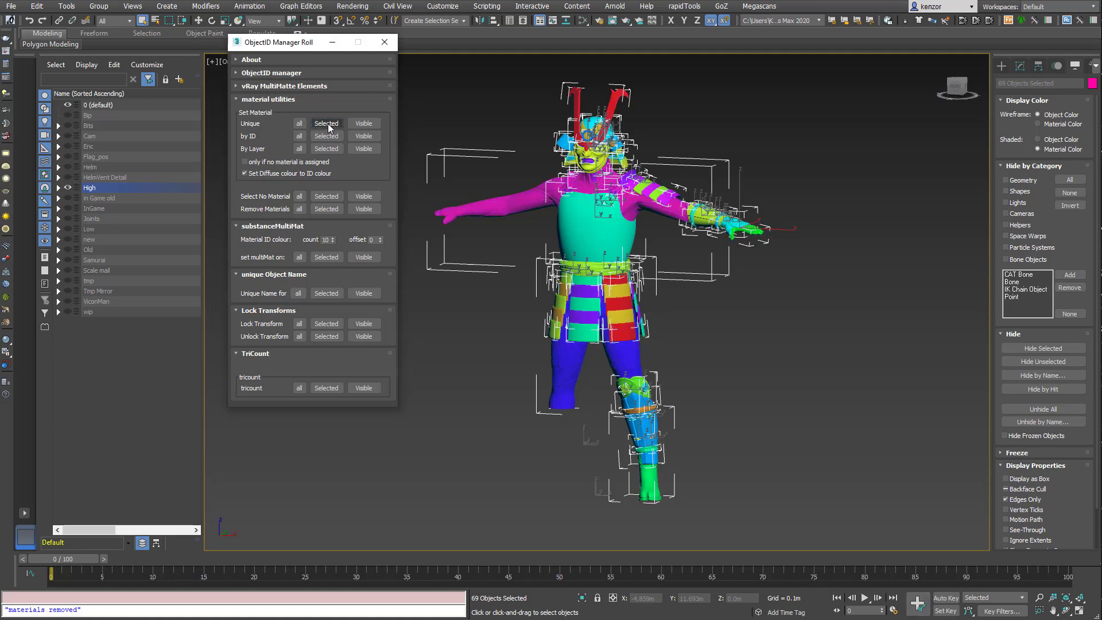
left_click(773, 140)
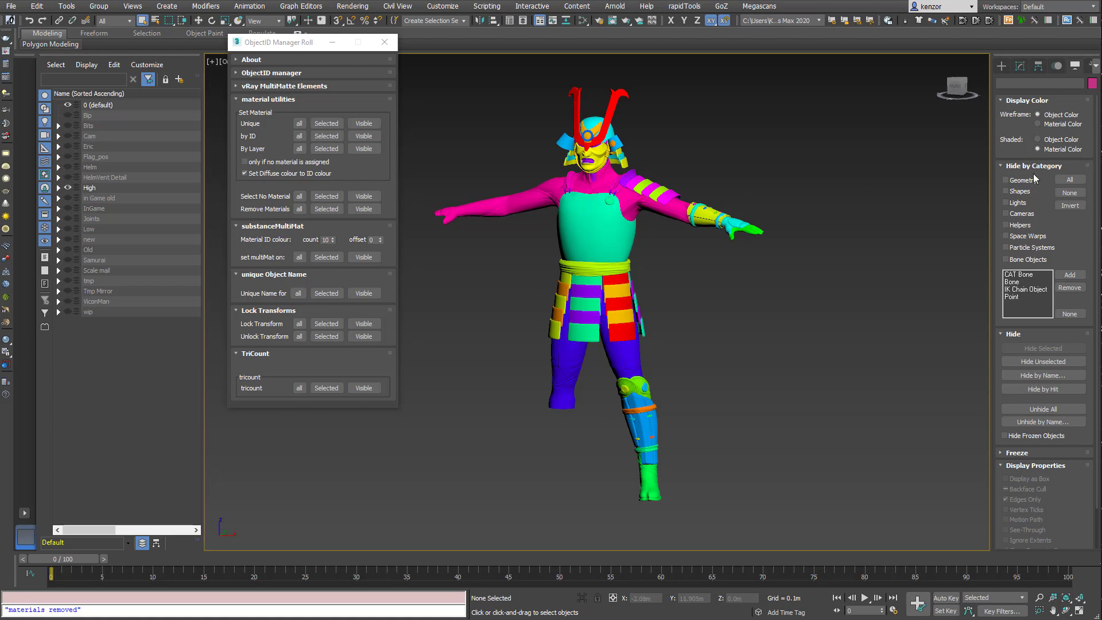
- Compare the unique materials with the object colours by switching the shaded display between Object Color and Material Color
left_click(1039, 139)
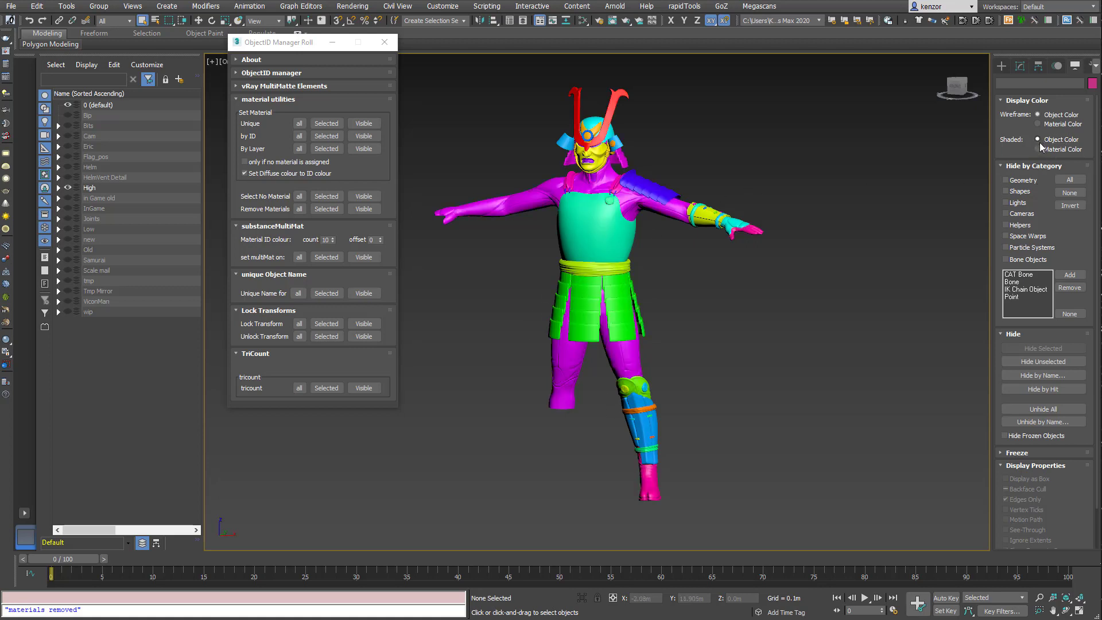
left_click(1038, 149)
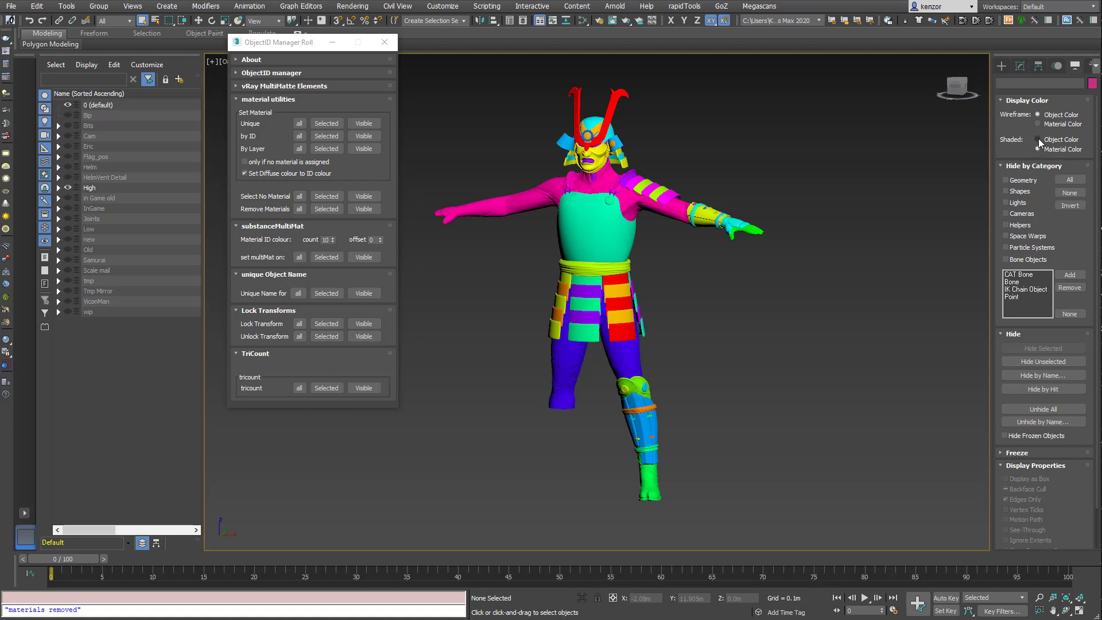
left_click(1039, 139)
left_click(1038, 150)
- Set materials by ID on all the samurai's selected parts and compare the result with their object colours
left_click_drag(700, 294, 870, 539)
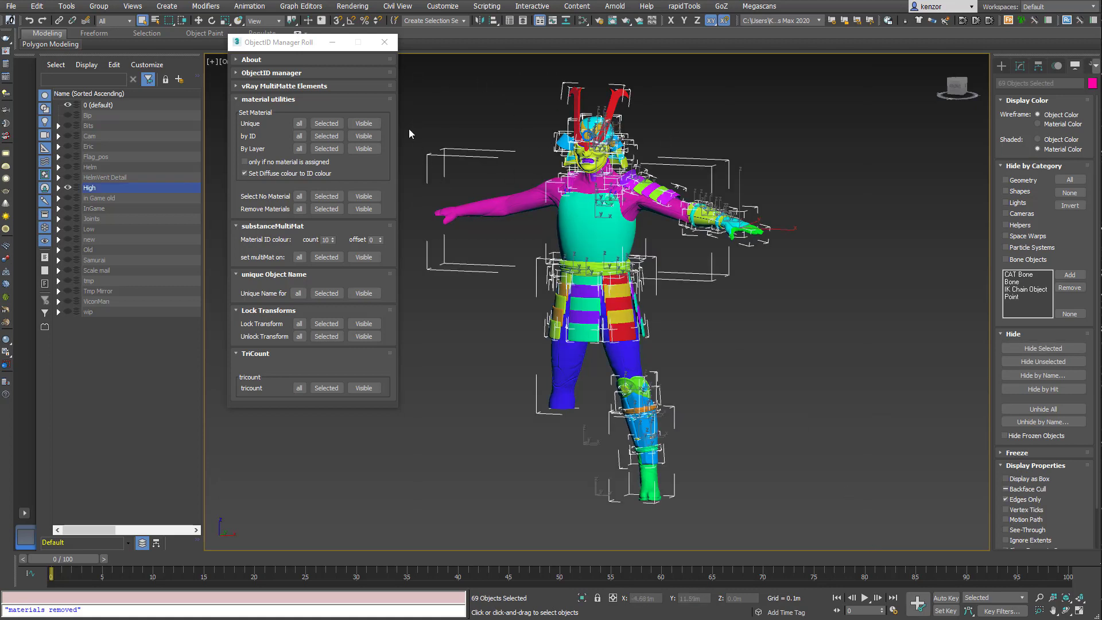
left_click(327, 137)
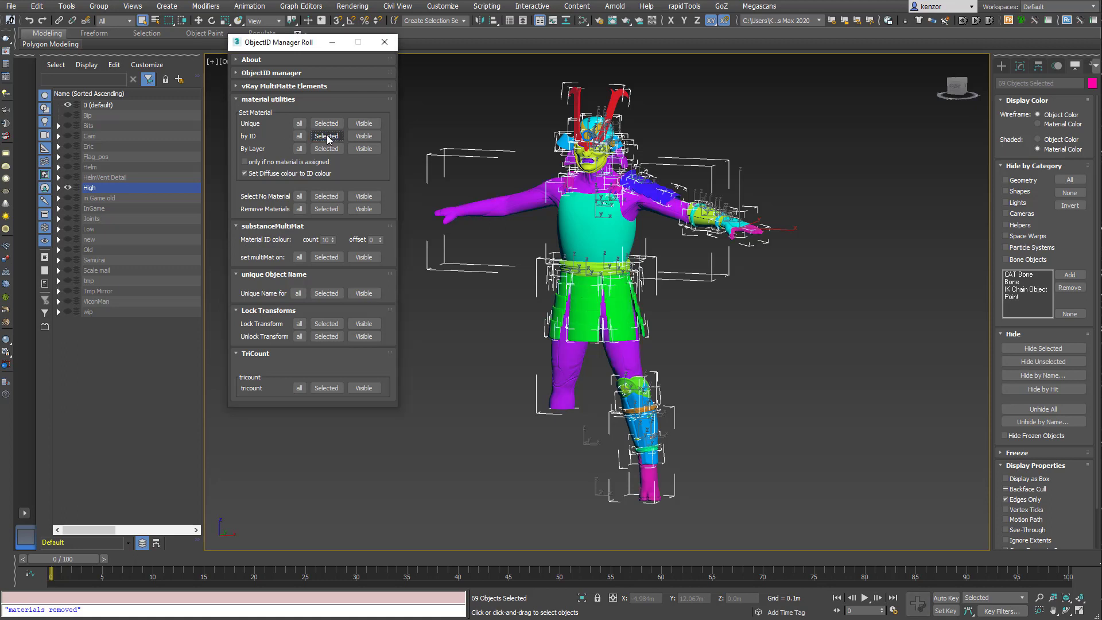
left_click(668, 118)
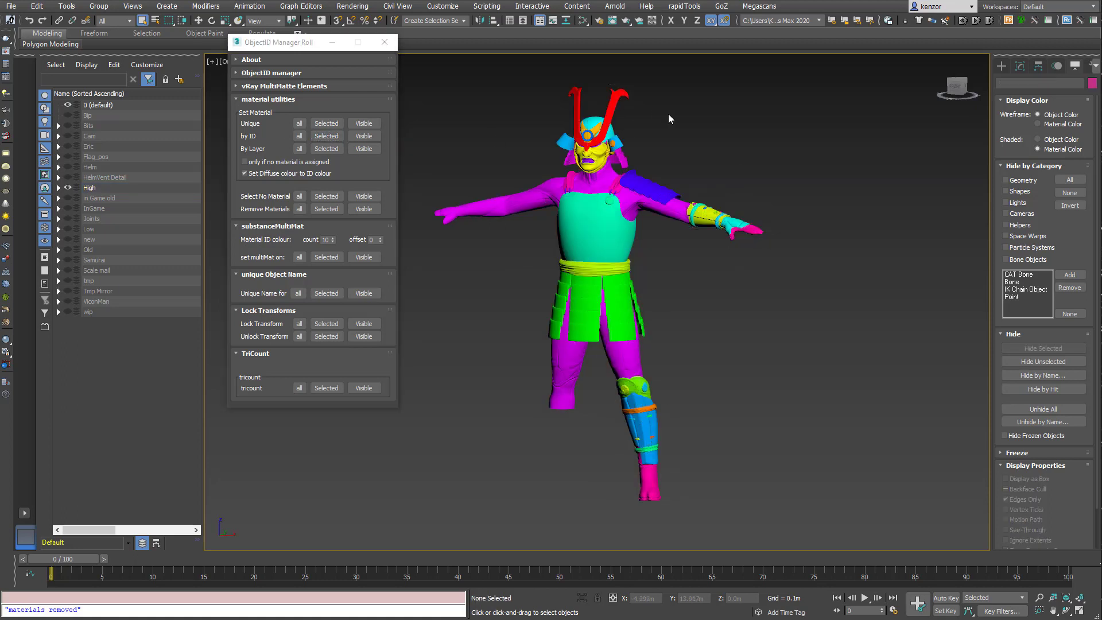
left_click(1038, 140)
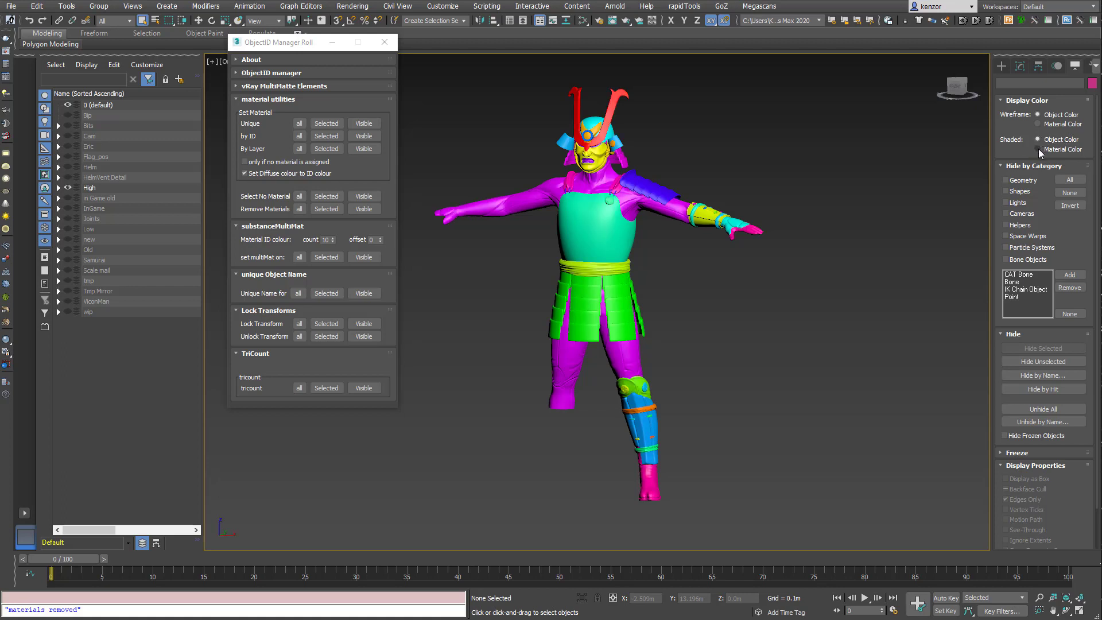
left_click(1037, 149)
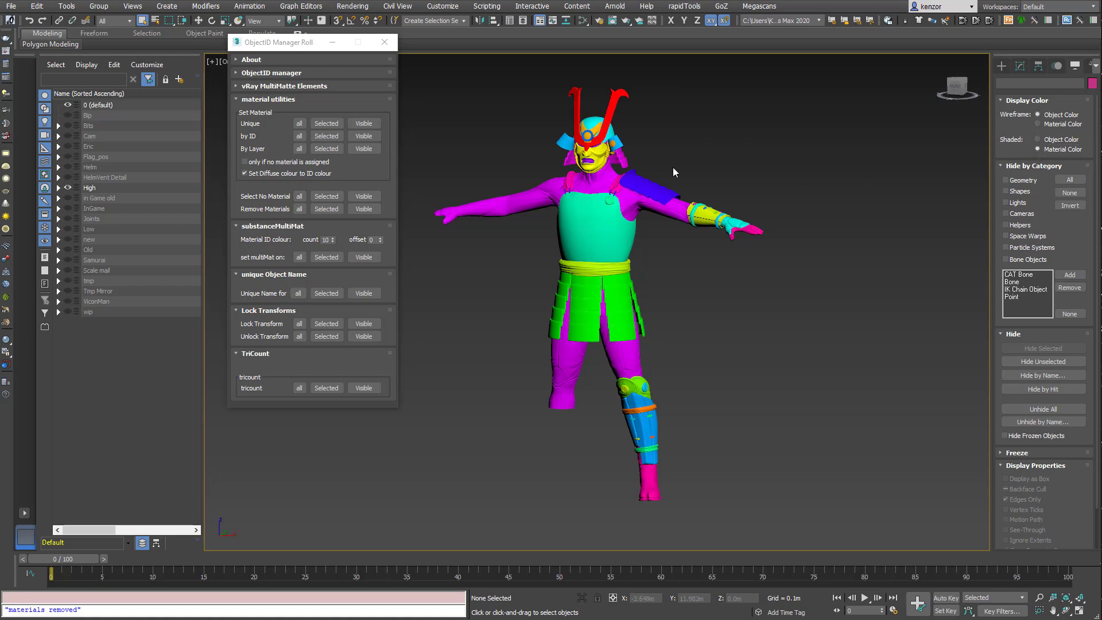
- Select the upper shoulder plate and load its material into the Slate Material Editor by picking it from the object
left_click(638, 178)
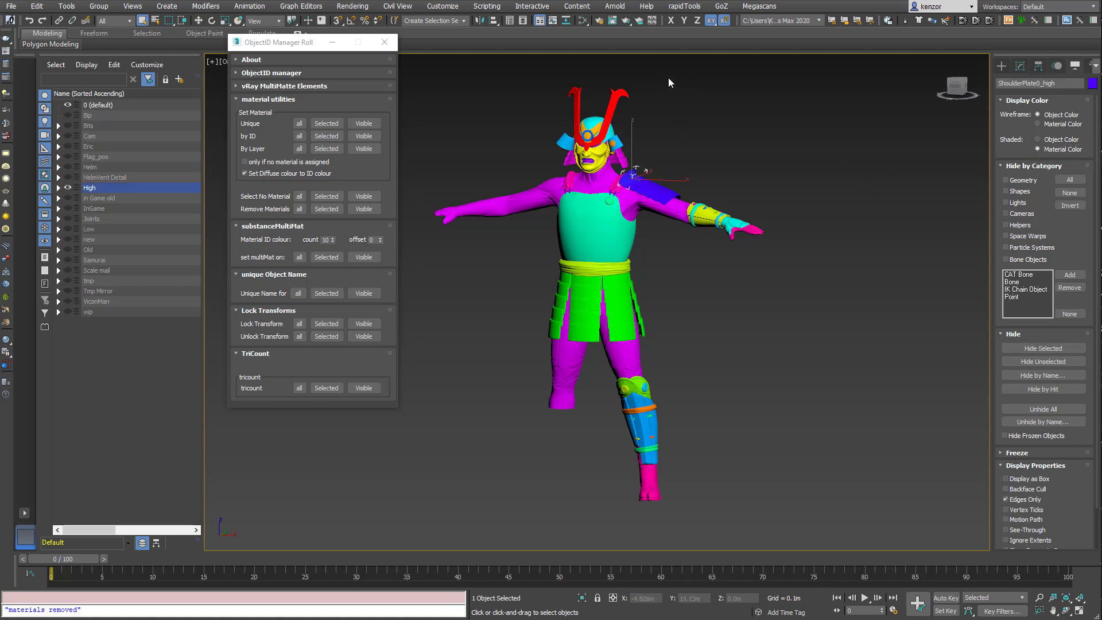
left_click_drag(583, 24, 584, 48)
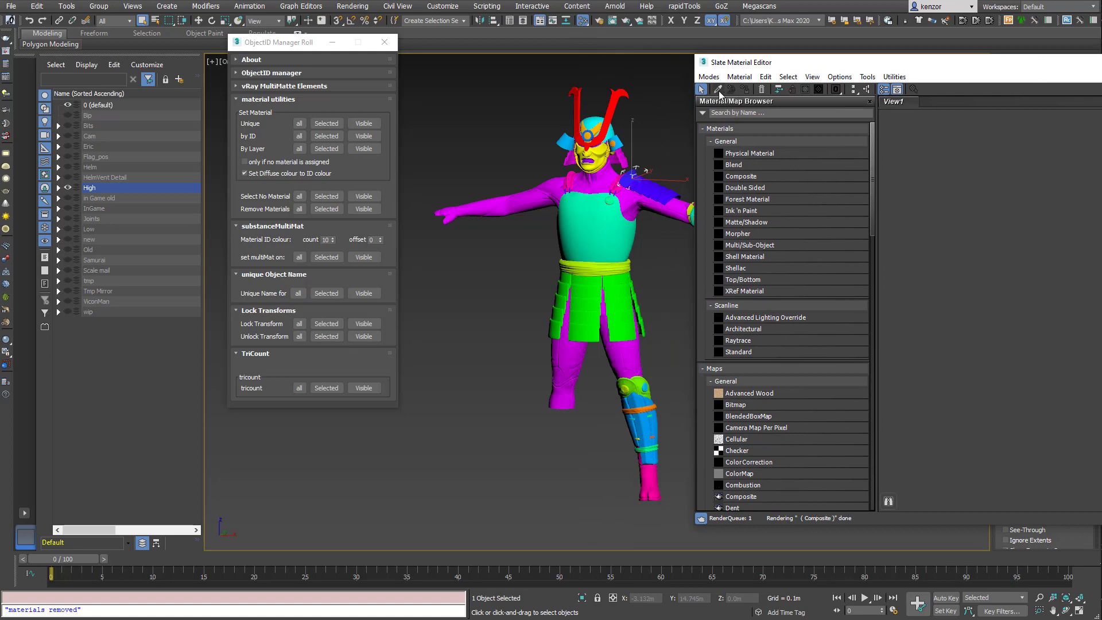
key("w")
left_click(641, 181)
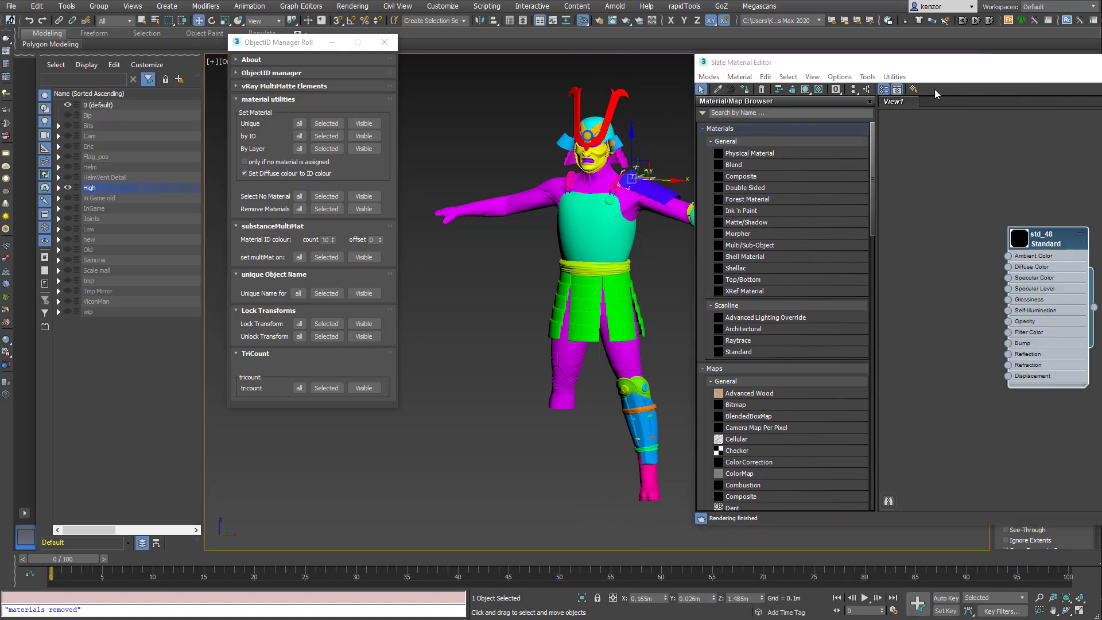
- Open the std_48 material's parameters in the Slate Material Editor and check its diffuse colour
left_click_drag(991, 69, 670, 64)
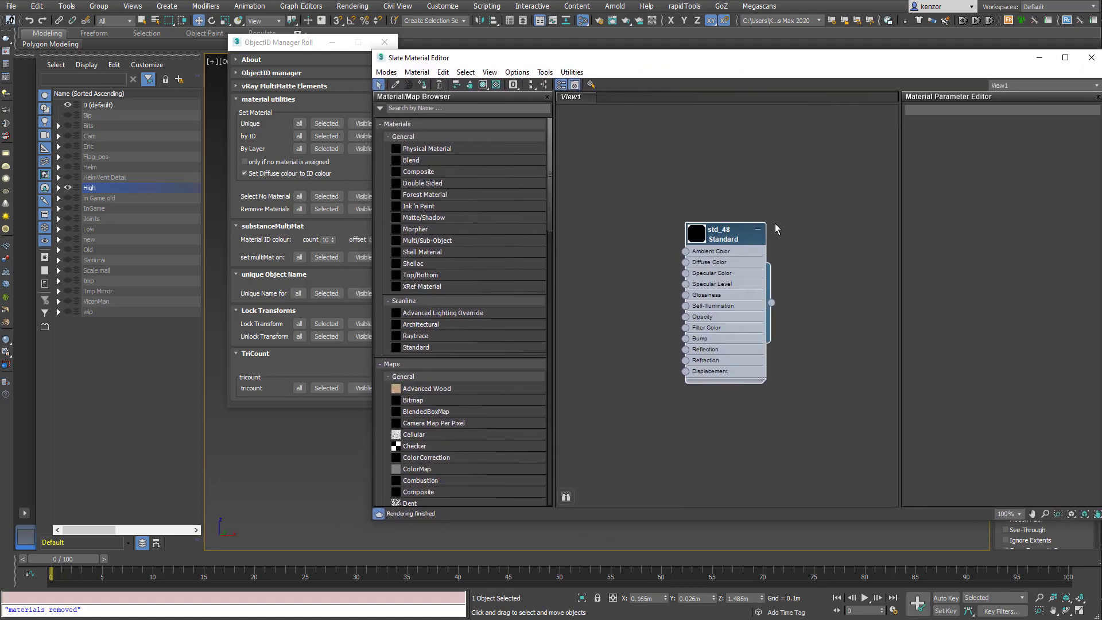
left_click_drag(698, 220, 677, 206)
double_click(689, 210)
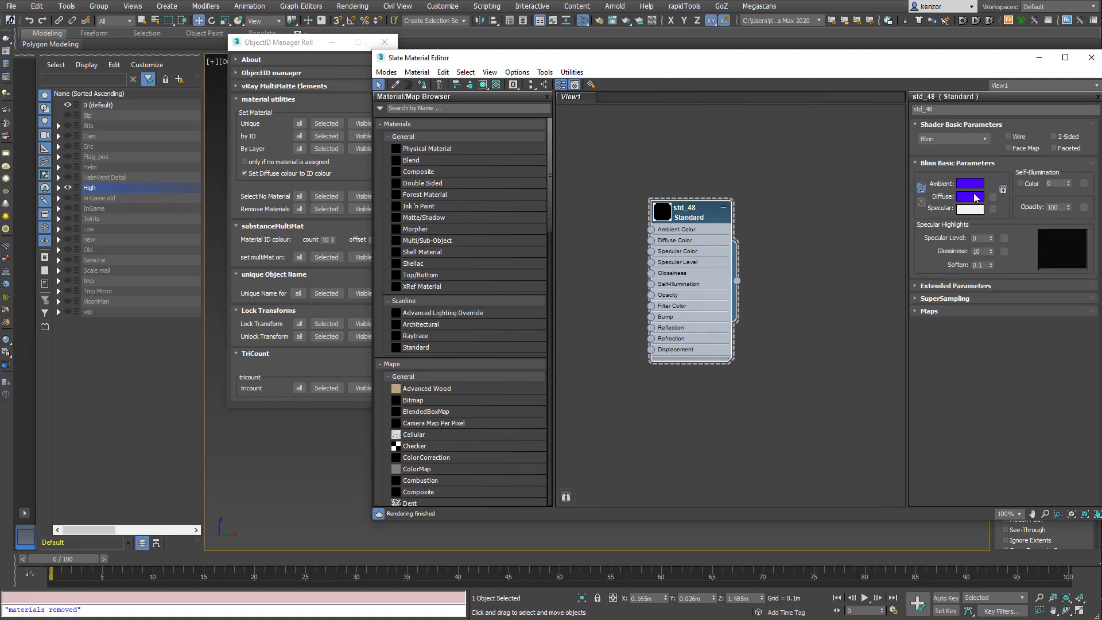
left_click_drag(699, 217, 733, 206)
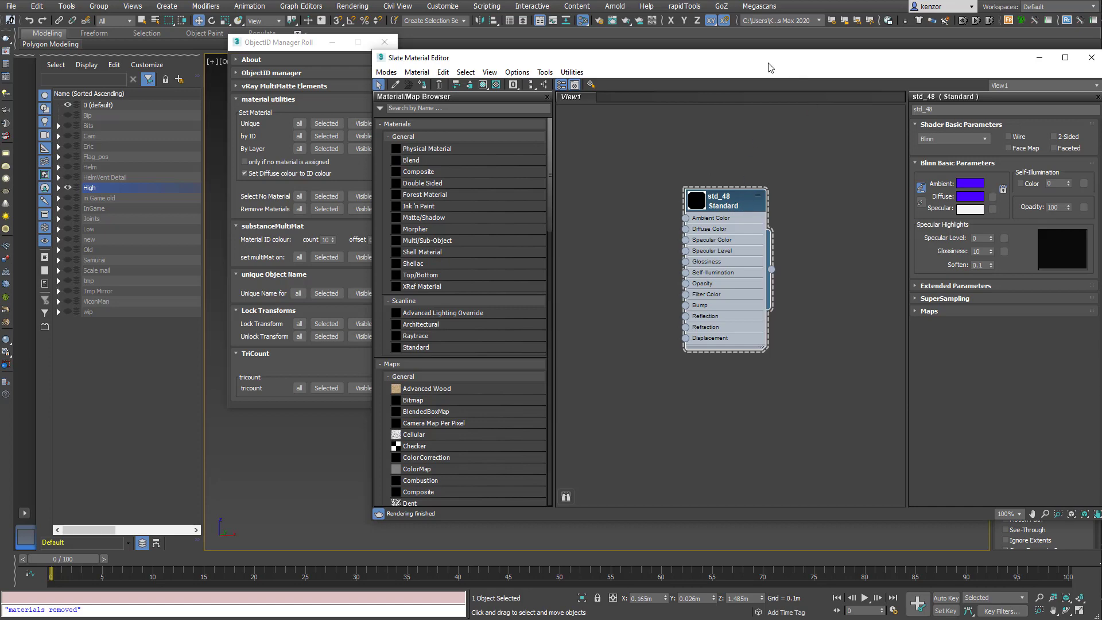
left_click_drag(804, 62, 715, 77)
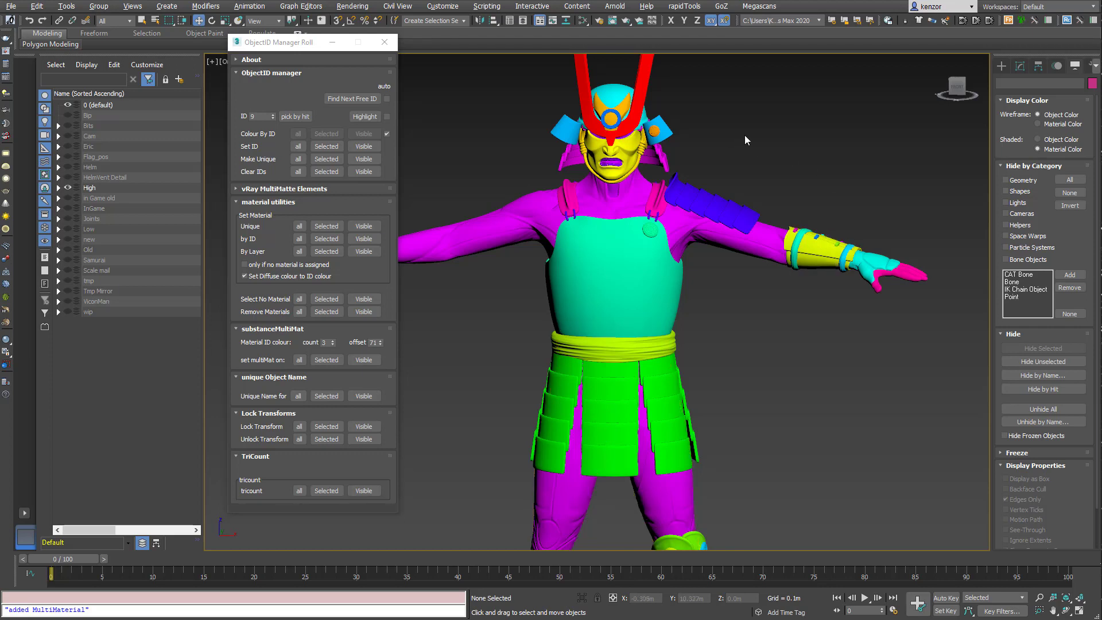
- Select the round emblem on the chest plate and add the matching emblem on the helmet's side flap
scroll(770, 201, "up", 3)
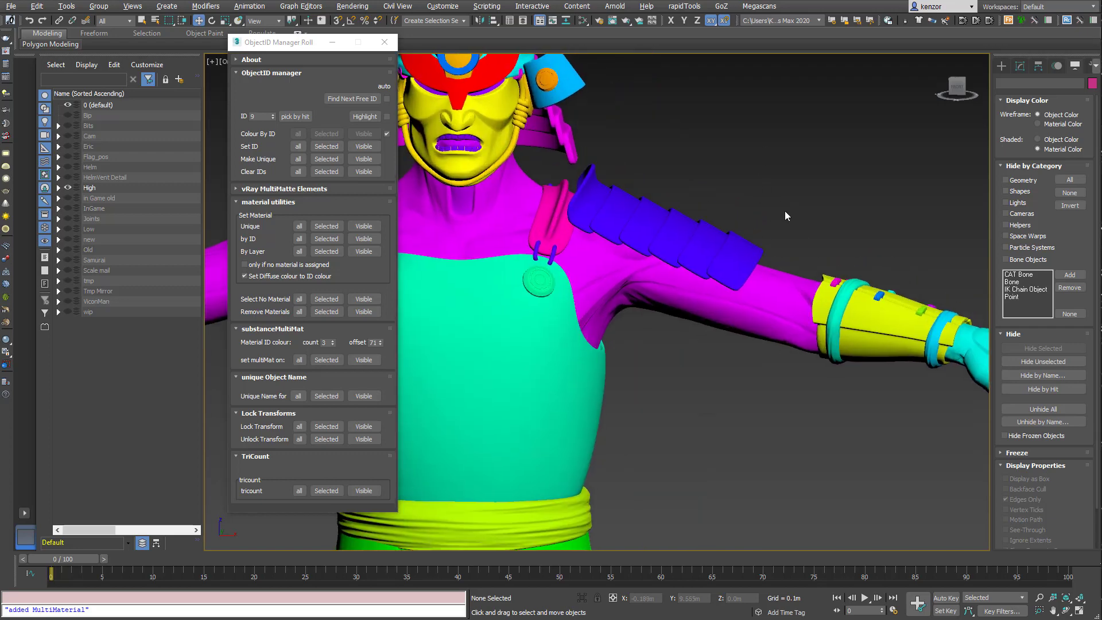
left_click(541, 281)
scroll(718, 166, "up", 6)
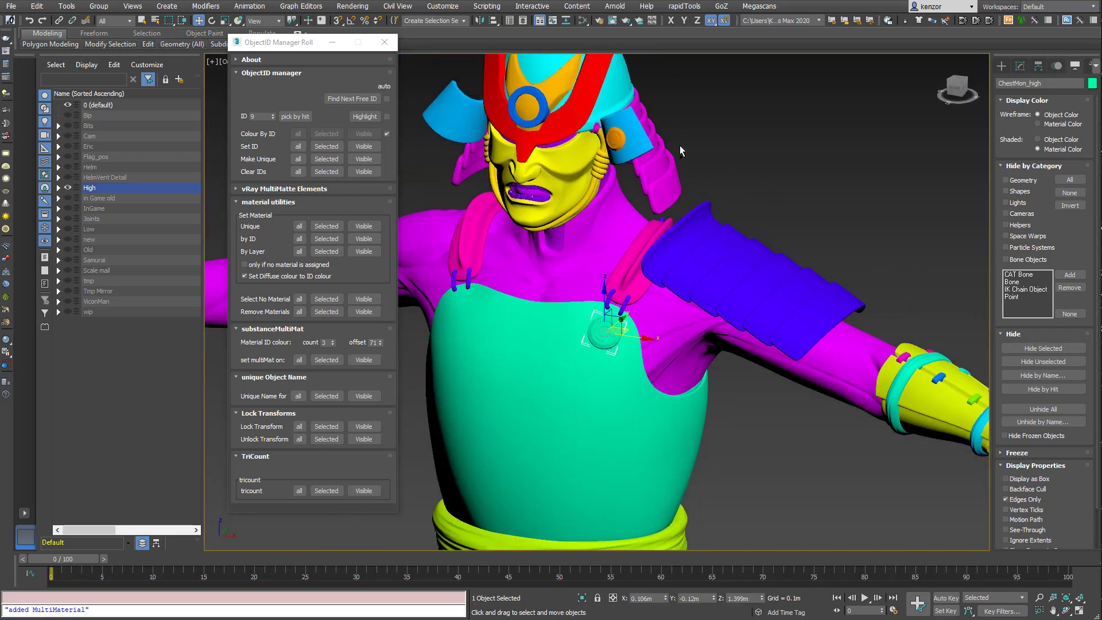
left_click(575, 133, "ctrl")
scroll(771, 140, "down", 7)
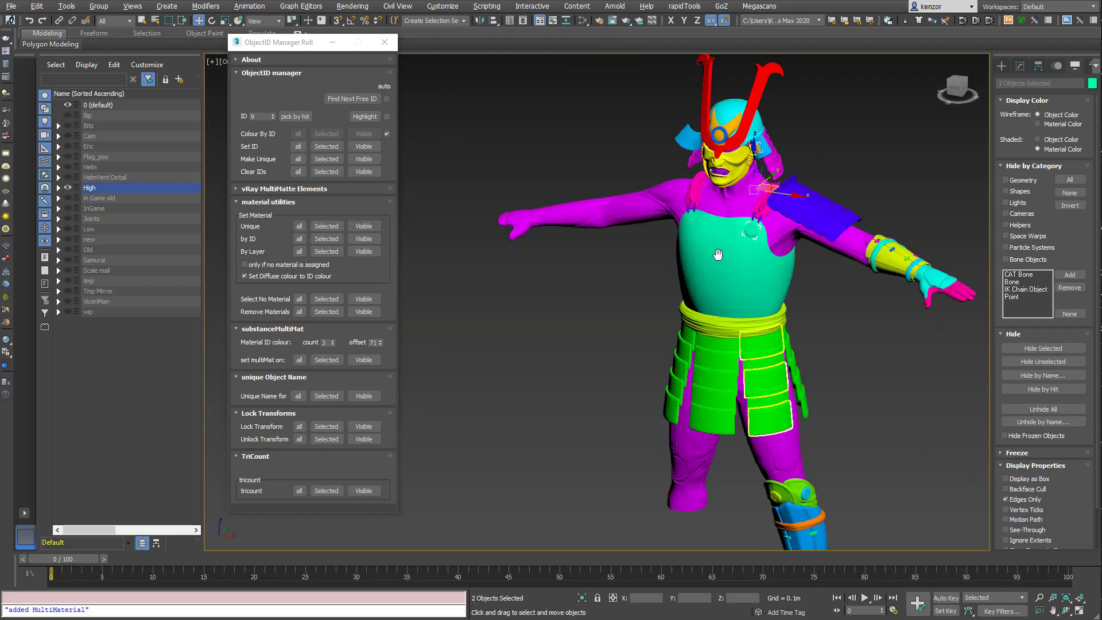
- Add both round emblems on the knee guard to the selection
scroll(789, 425, "up", 3)
middle_click_drag(788, 446, 787, 320)
middle_click_drag(827, 453, 810, 306)
scroll(818, 246, "up", 3)
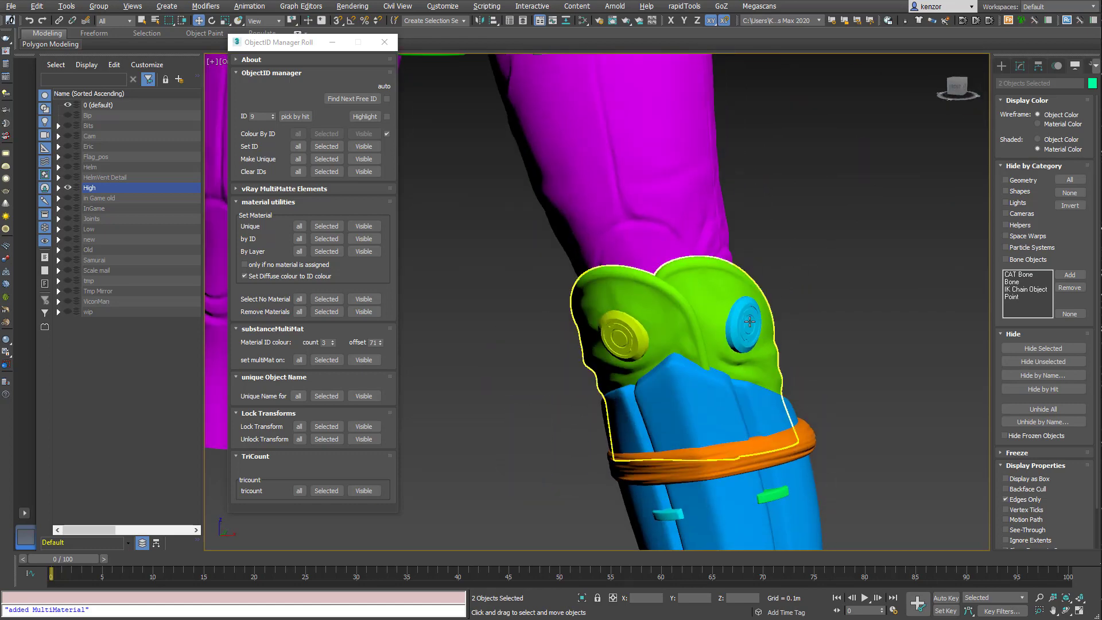
left_click(744, 325, "ctrl")
scroll(652, 312, "up", 2)
middle_click_drag(651, 312, 612, 346, "alt")
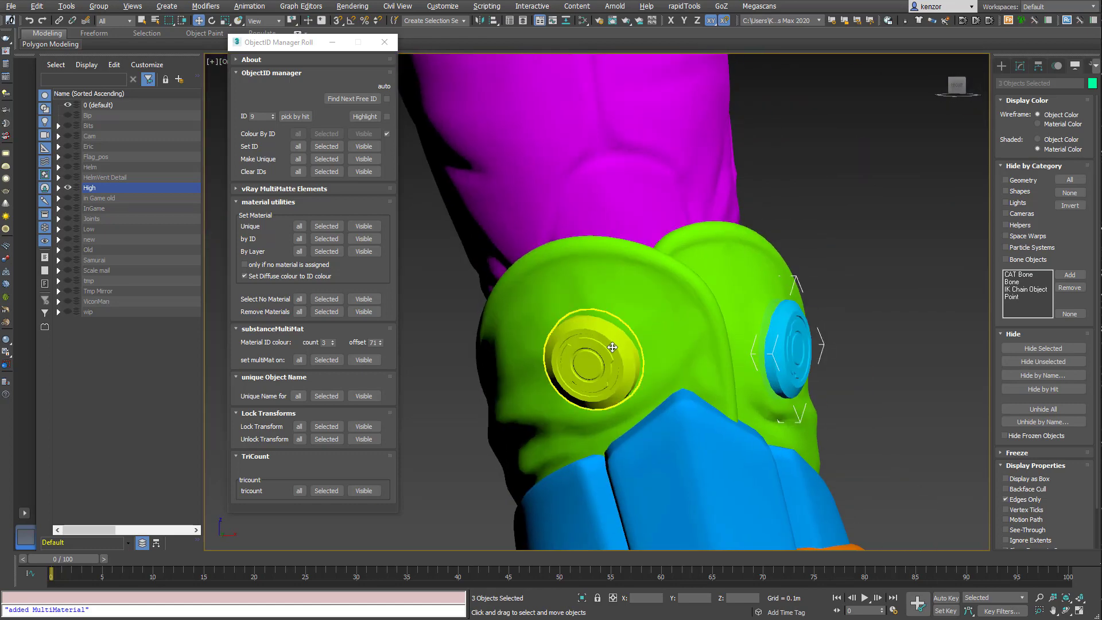
left_click(613, 347)
key("ctrl+z")
left_click(624, 345, "ctrl")
scroll(745, 301, "up", 3)
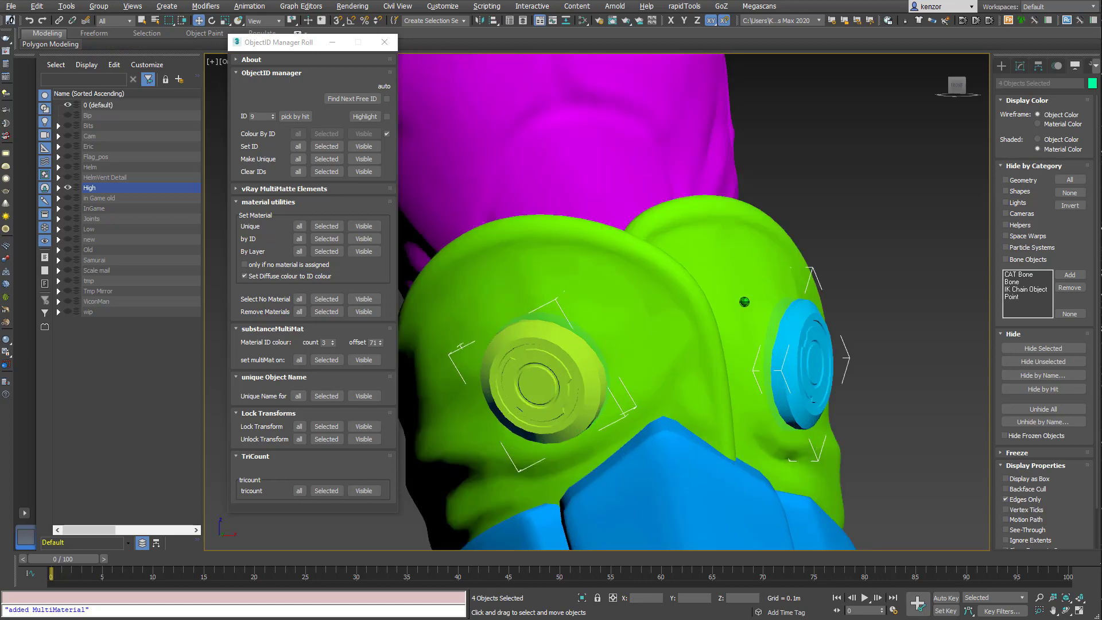
- Examine the rings and engraved details of the knee guard's front emblem up close
middle_click_drag(746, 301, 771, 284, "alt")
middle_click_drag(543, 330, 685, 291)
scroll(660, 285, "up", 2)
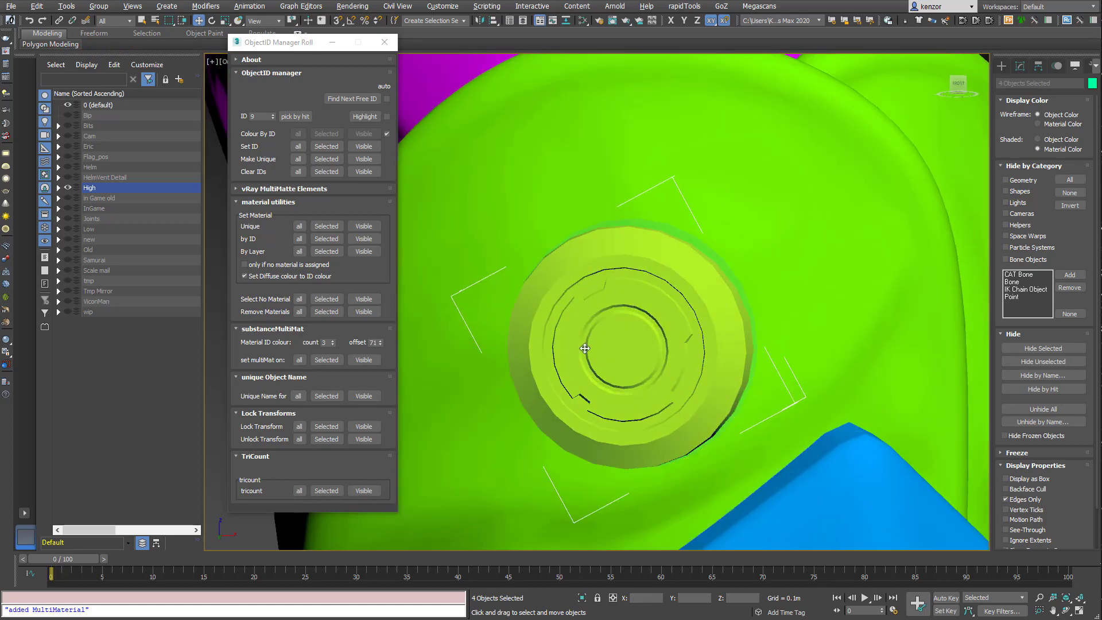
middle_click_drag(717, 269, 711, 265, "alt")
scroll(710, 266, "down", 5)
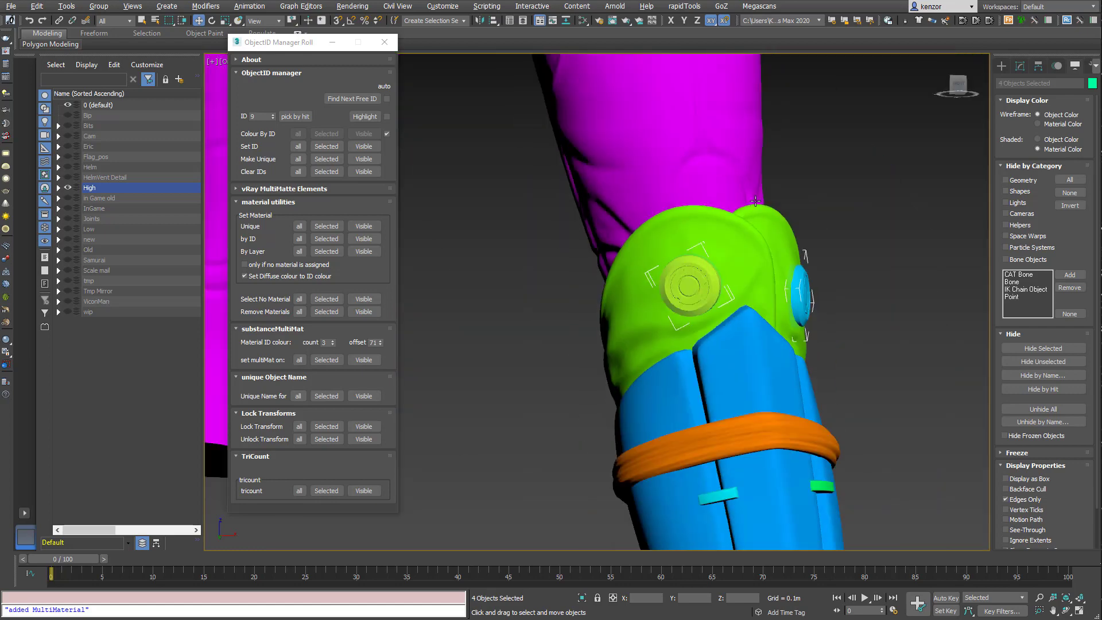
scroll(695, 268, "up", 4)
scroll(660, 283, "up", 2)
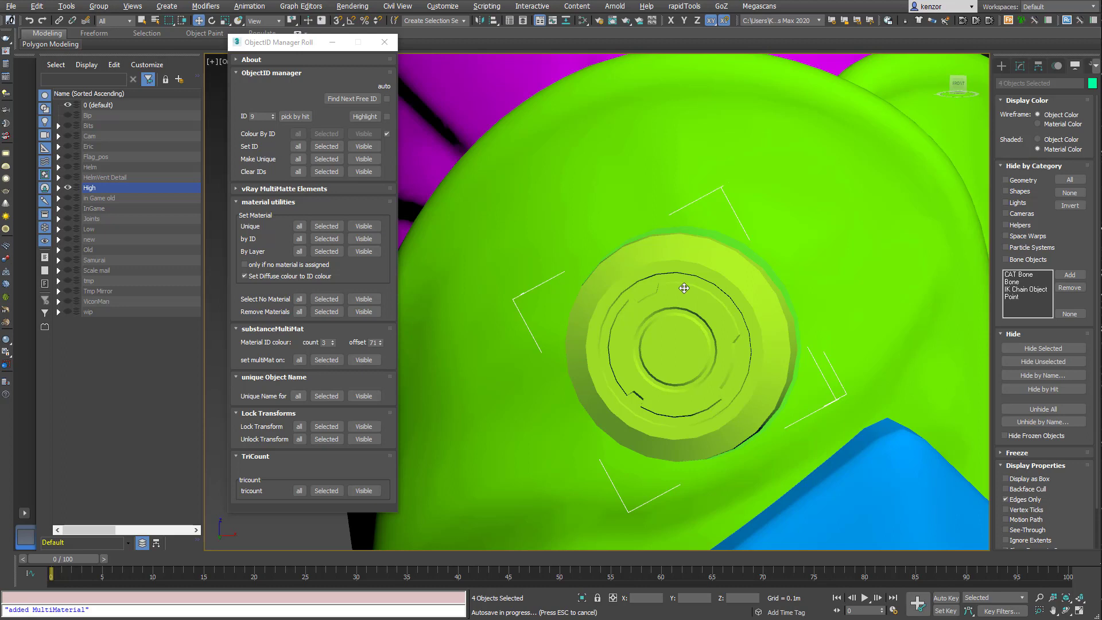
- Set the substanceMultiMat offset to 0 and count to 2, and set the multi-material on the selected emblems
left_click(372, 343)
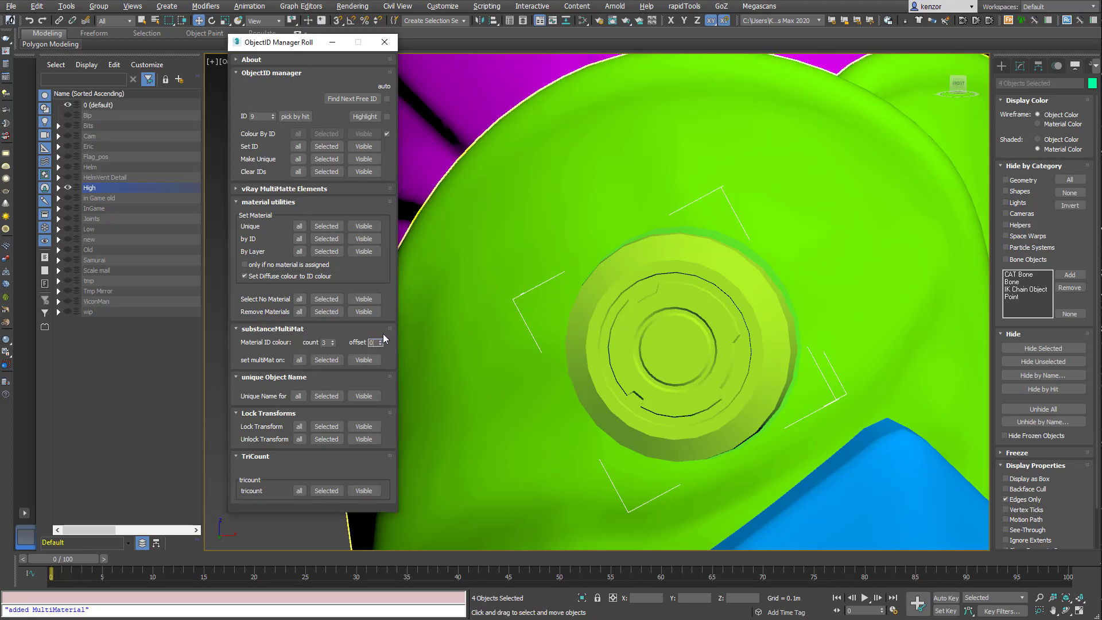
key("Return")
left_click(333, 345)
scroll(632, 373, "down", 10)
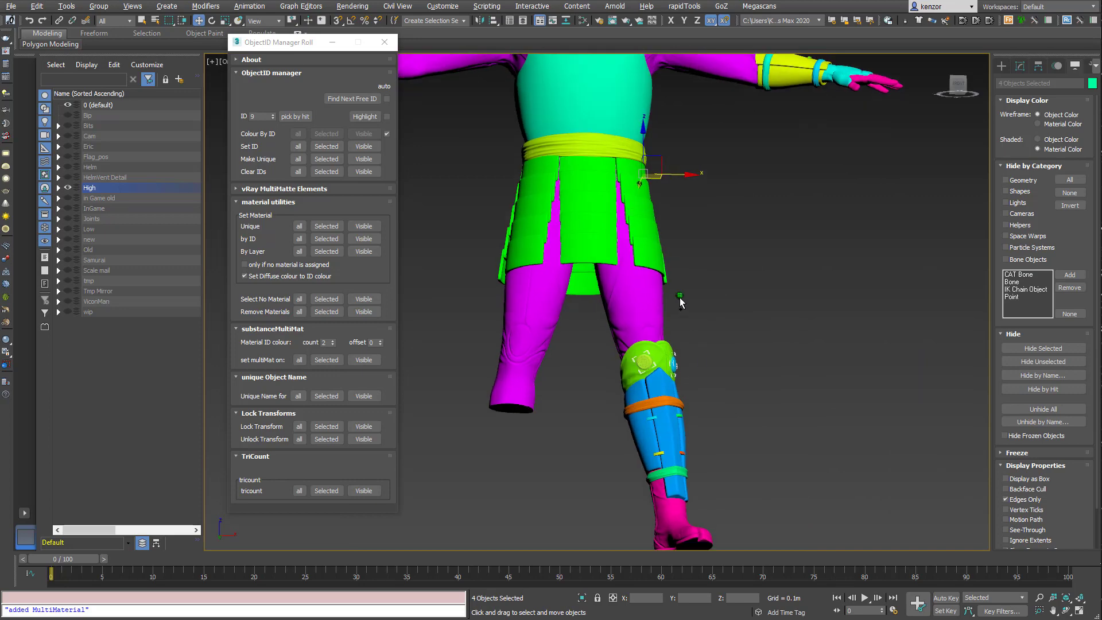
scroll(692, 344, "down", 6)
scroll(703, 329, "up", 3)
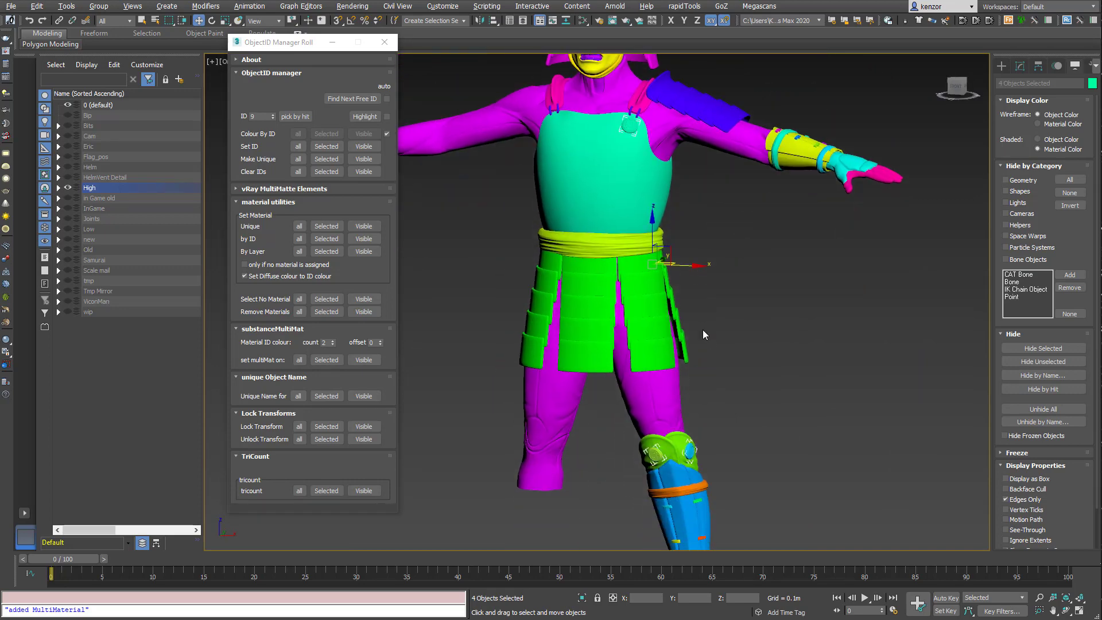
middle_click_drag(704, 335, 709, 292)
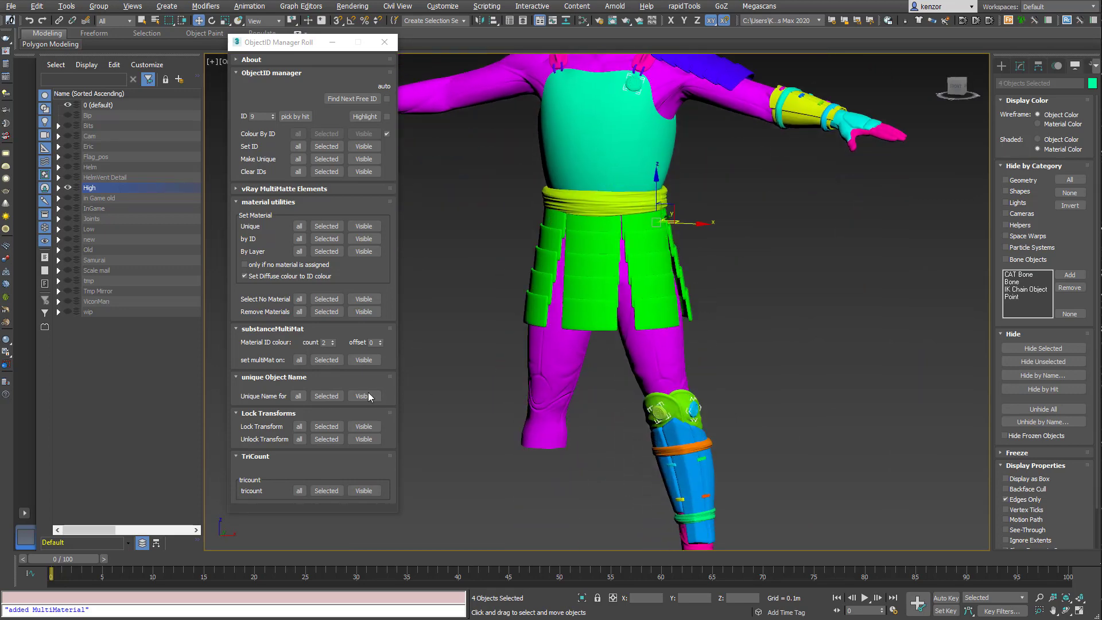
left_click(329, 362)
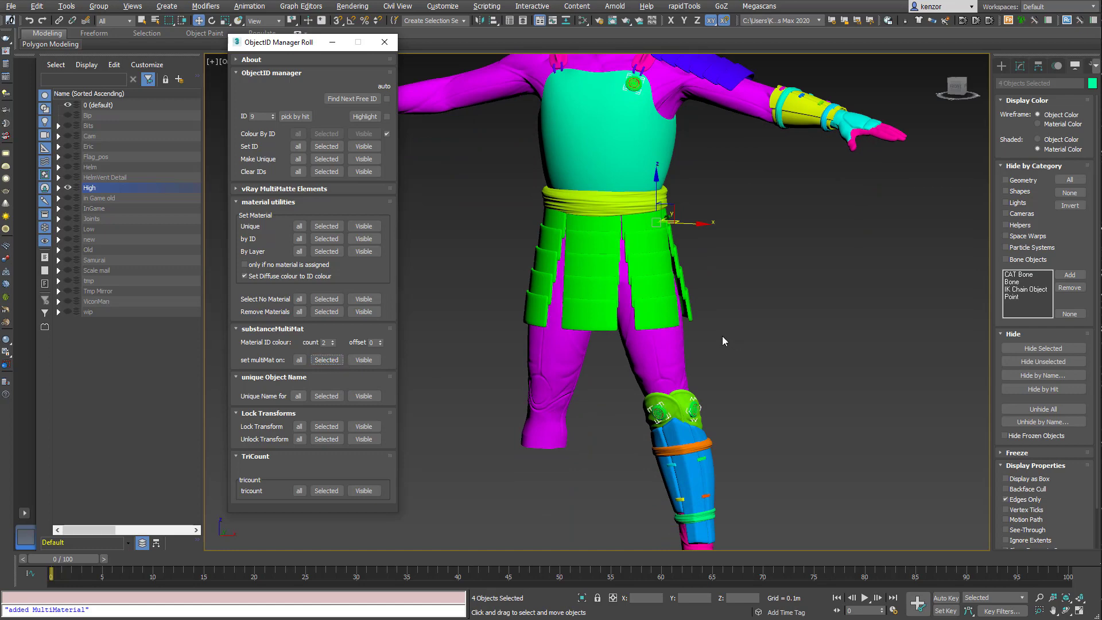
- Load the knee emblem's multi-material into the Slate Material Editor by picking it from the object, and view its sub-materials
scroll(723, 335, "up", 10)
middle_click_drag(664, 305, 632, 305, "alt")
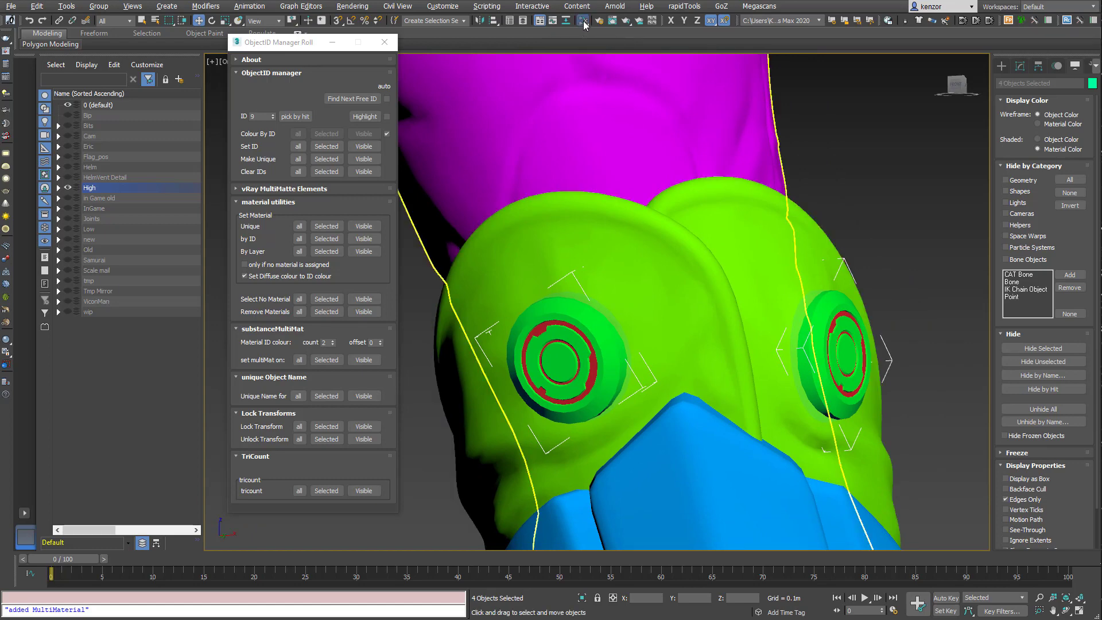
key("m")
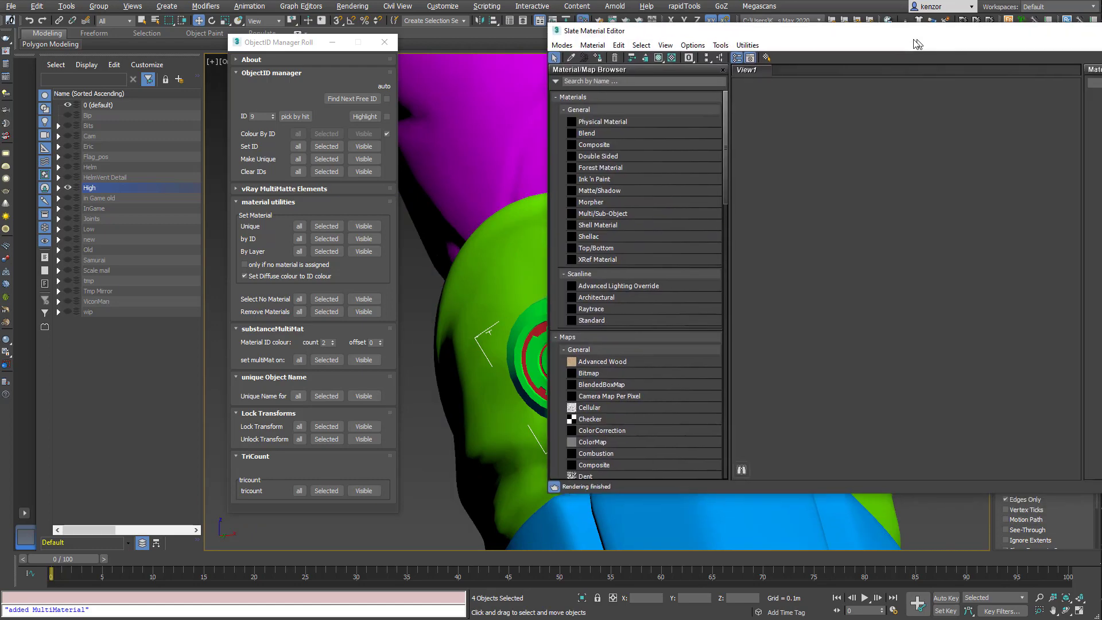
left_click_drag(553, 44, 909, 41)
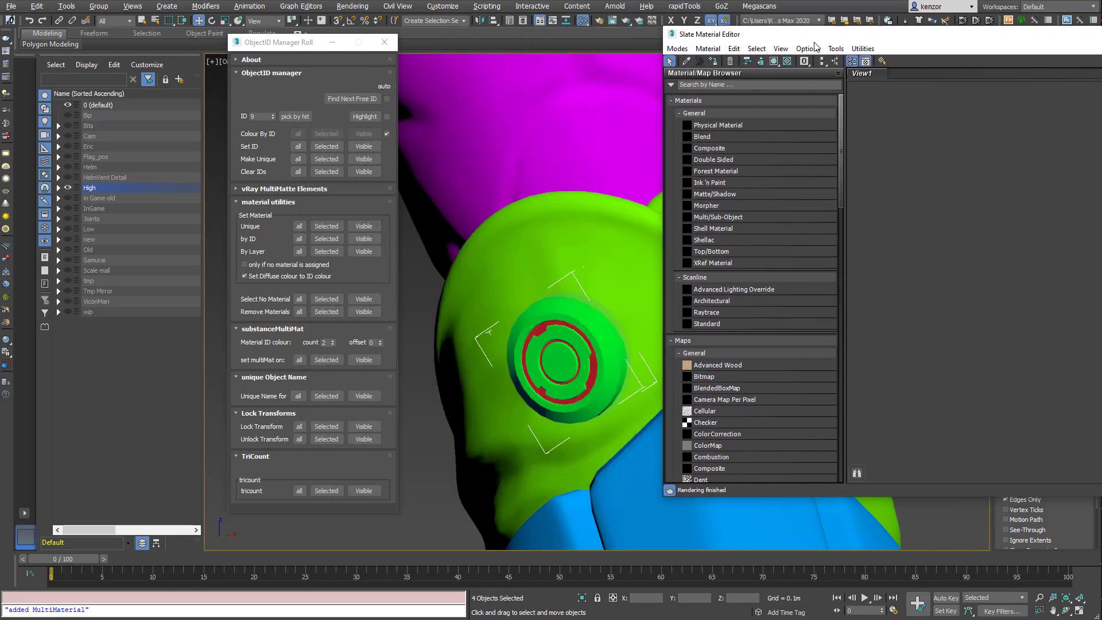
left_click(686, 61)
left_click(580, 315)
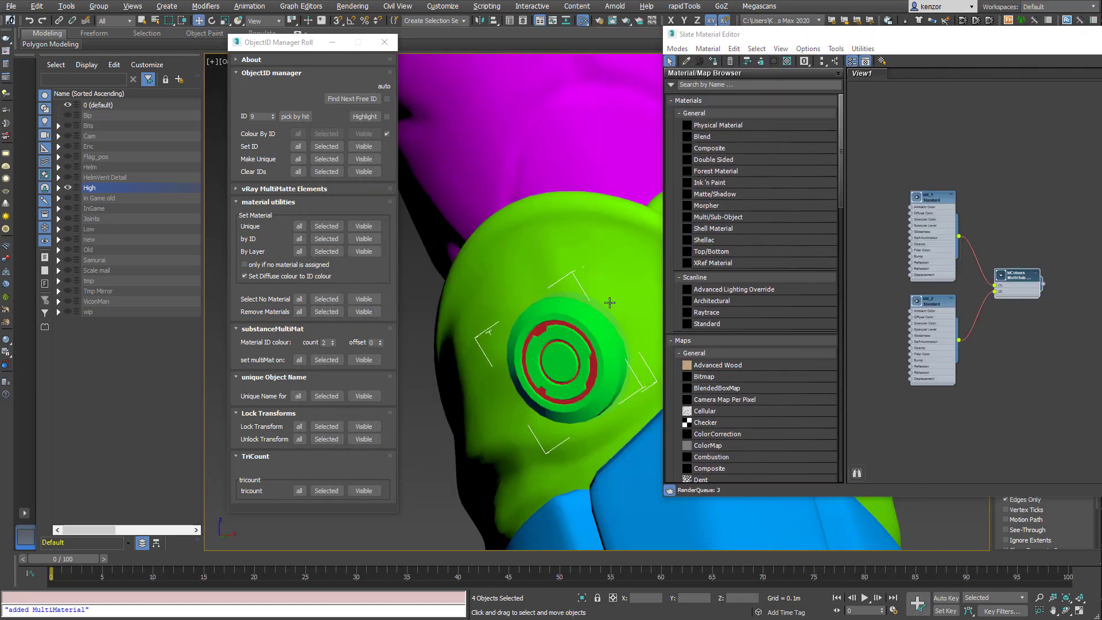
left_click_drag(1002, 36, 661, 42)
middle_click_drag(679, 238, 678, 212, "ctrl+alt")
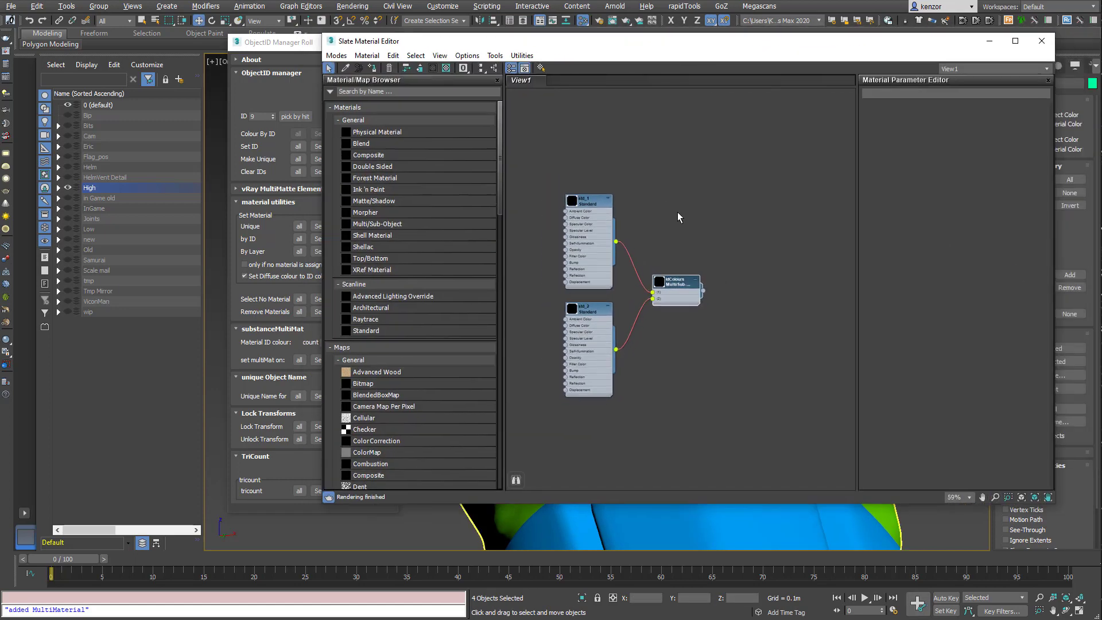
left_click_drag(796, 45, 1101, 64)
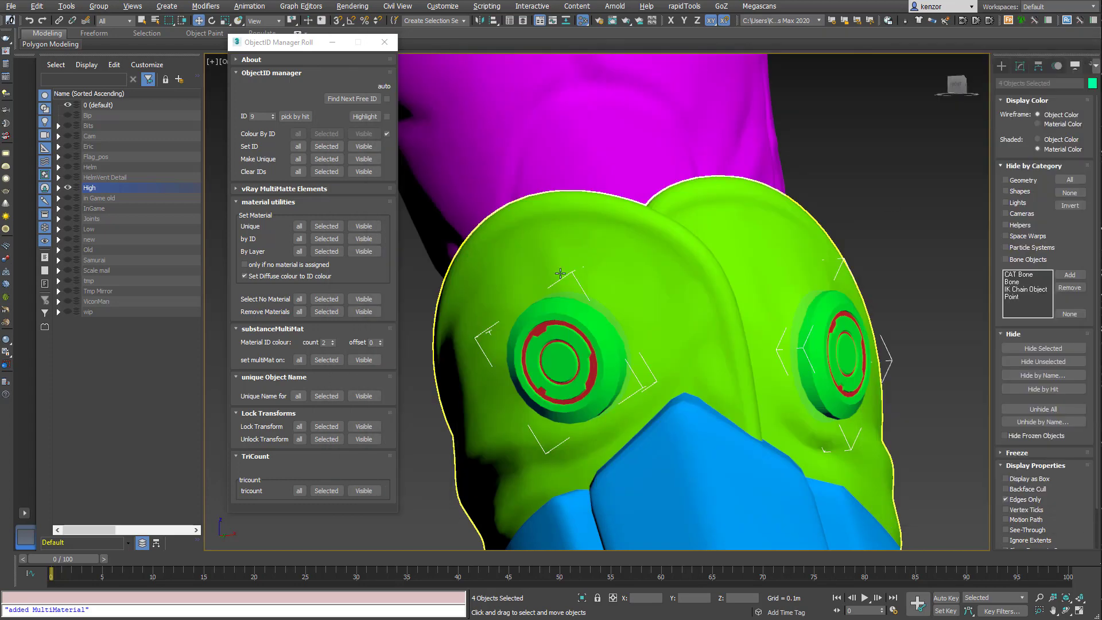
- Raise the substanceMultiMat count to 7 and set the multi-material on the selected emblems again
left_click(333, 339)
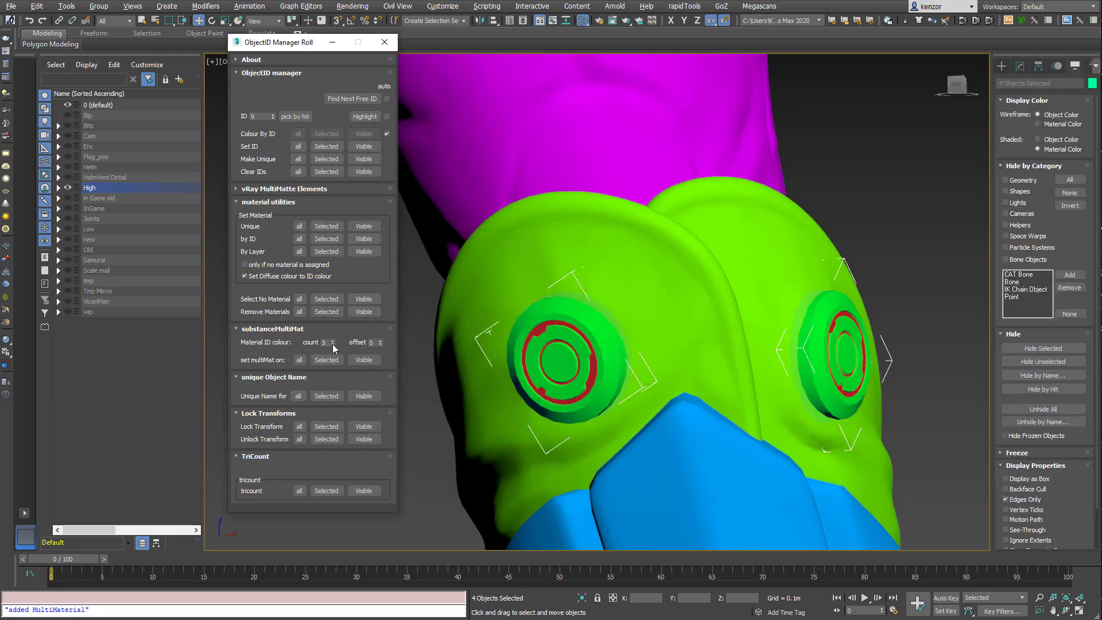
left_click(333, 340)
left_click(333, 340)
left_click(327, 360)
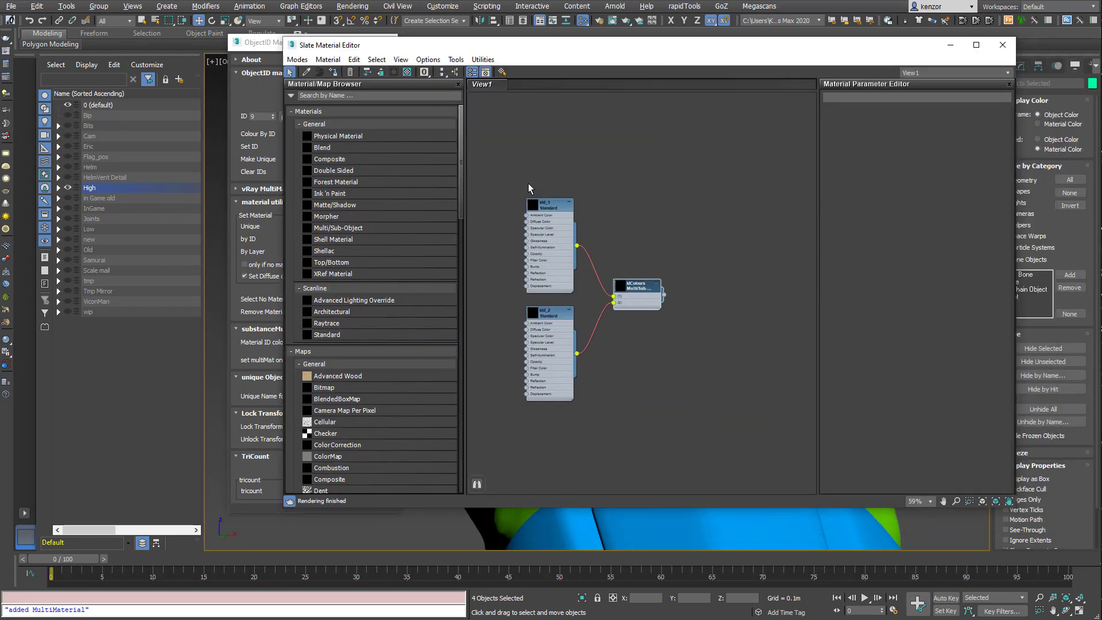
- Clear the old material nodes from the Slate view and load the knee emblem's new multi-material from the object
left_click_drag(528, 184, 704, 240)
key("Delete")
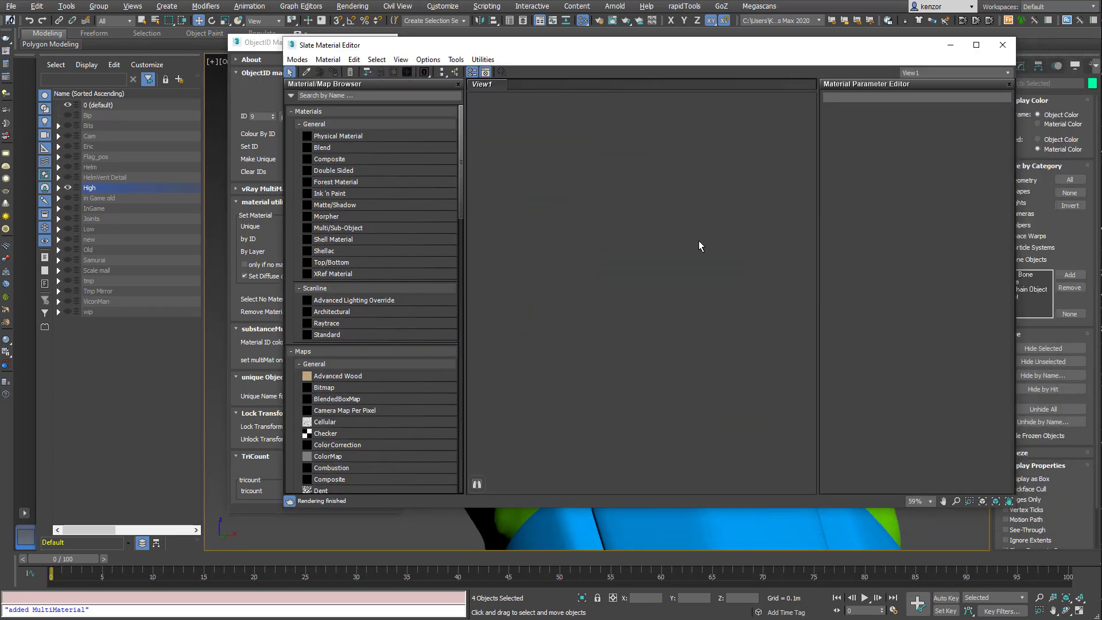
left_click(308, 71)
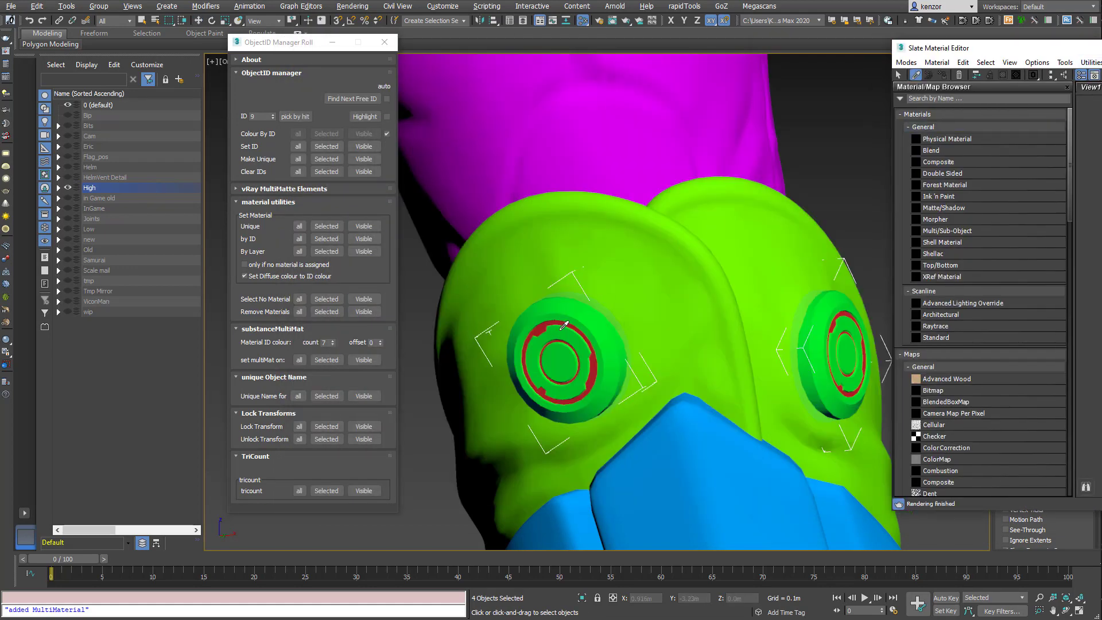
left_click(564, 325)
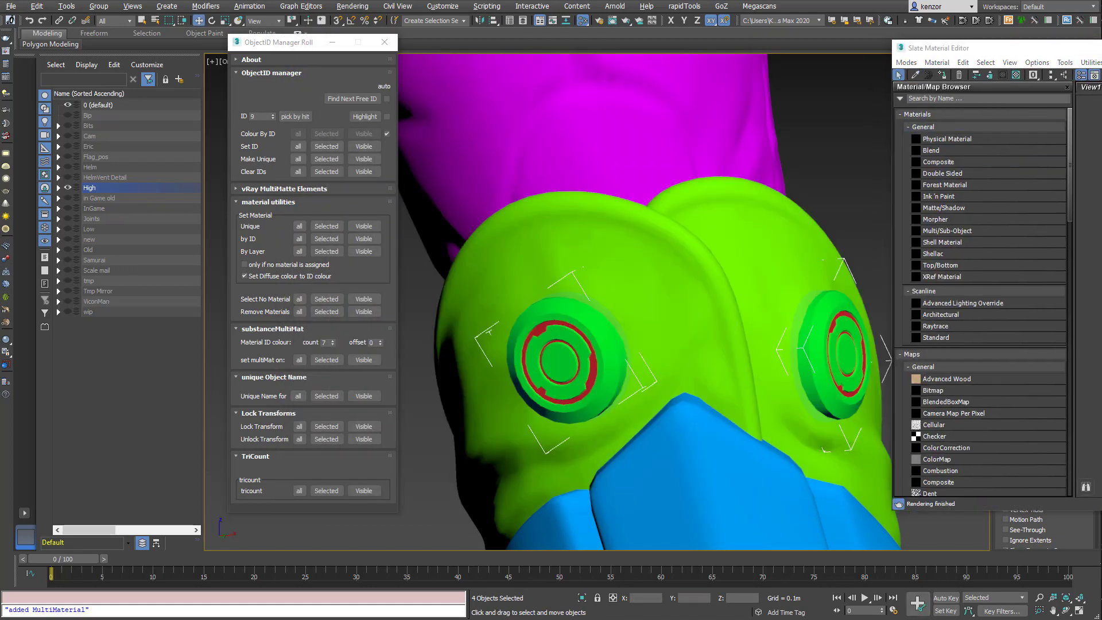
left_click_drag(1099, 49, 745, 51)
left_click_drag(534, 269, 597, 236)
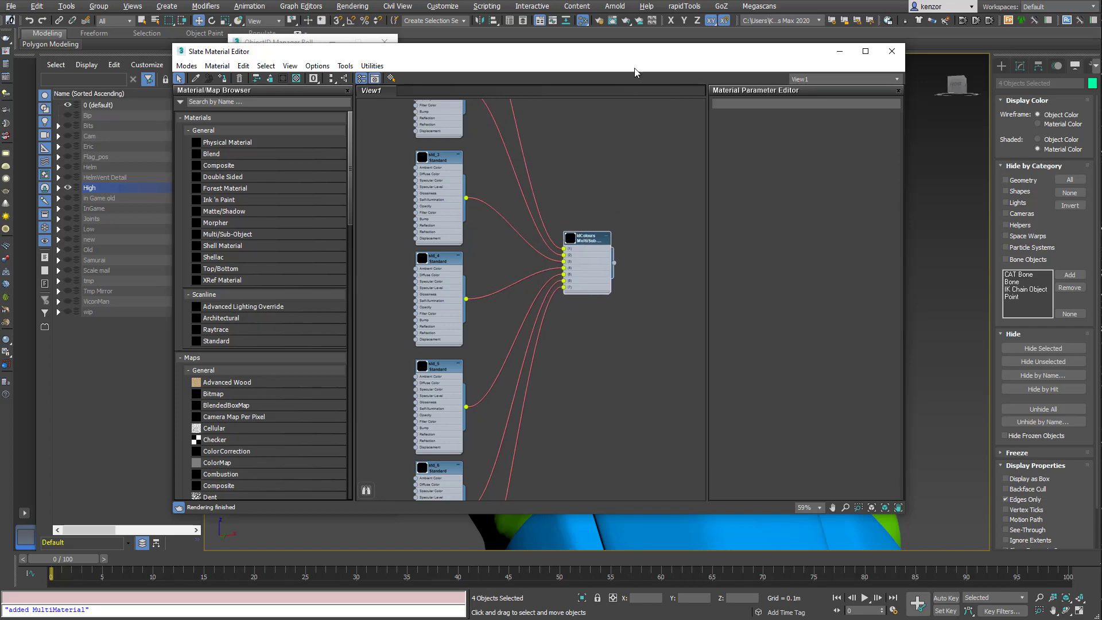
left_click_drag(600, 60, 1100, 58)
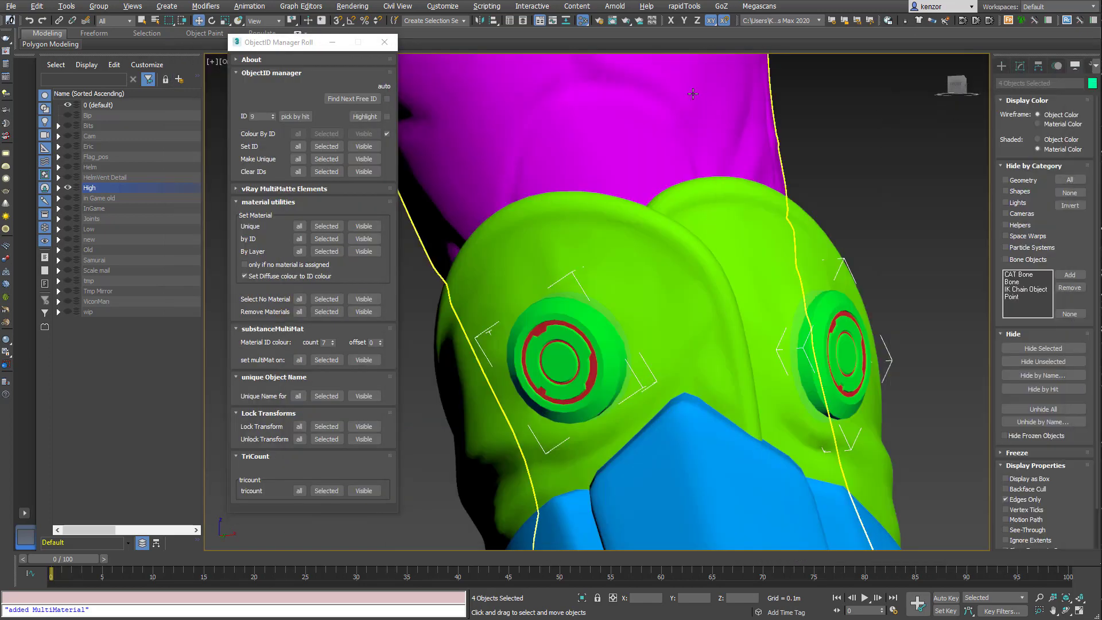
- Examine the colours and order of the standard sub-materials connected to the multi-material in the Slate view
key("z")
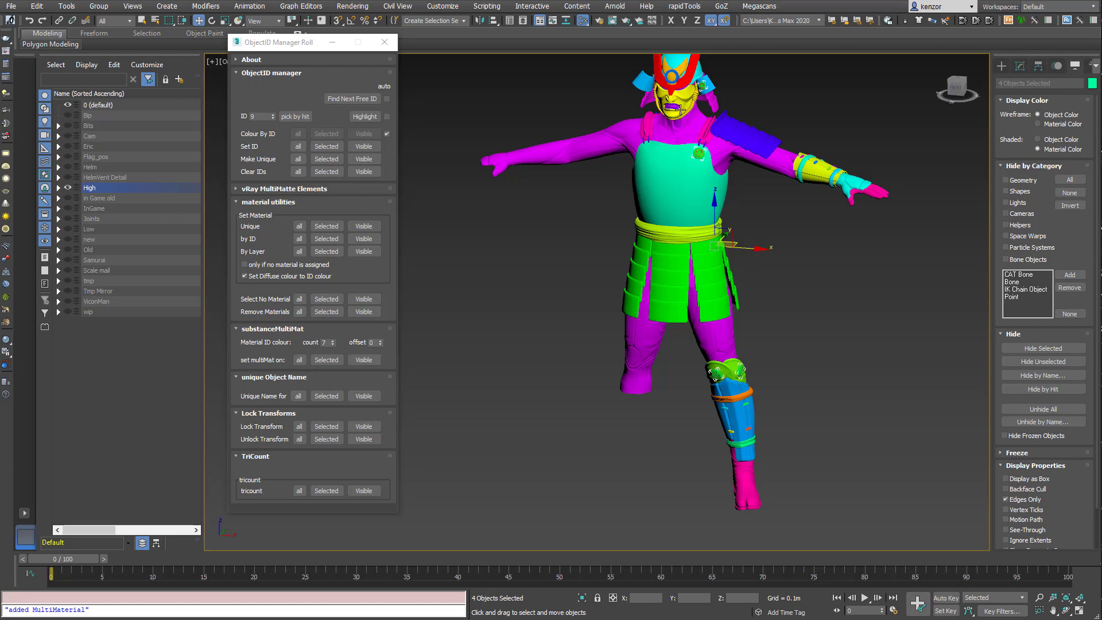
left_click_drag(1101, 95, 723, 87)
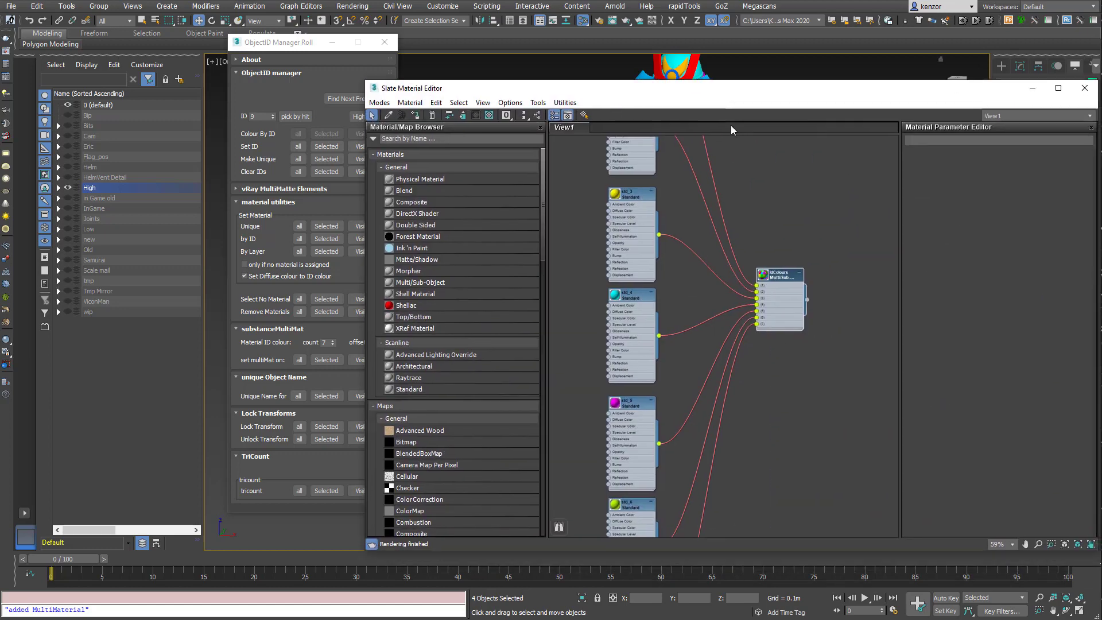
scroll(743, 155, "up", 3)
middle_click_drag(790, 160, 767, 408)
mouse_move(739, 213)
middle_mouse_down()
mouse_move(755, 313)
mouse_move(744, 257)
mouse_move(674, 206)
mouse_move(671, 186)
middle_mouse_up()
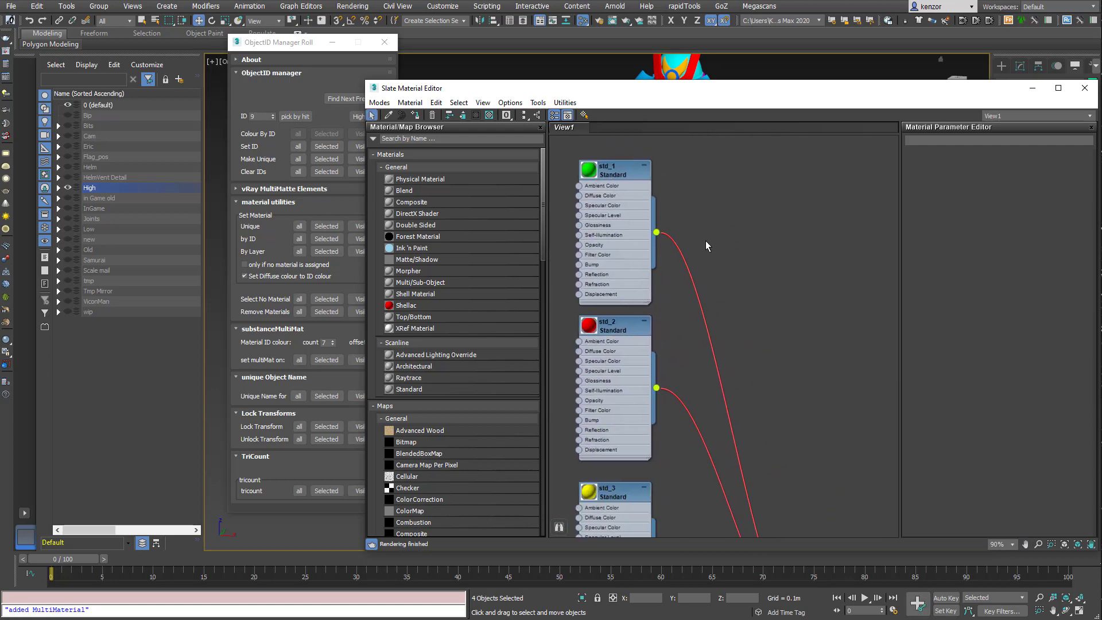
middle_click_drag(738, 266, 727, 134)
middle_click_drag(725, 363, 720, 137)
middle_click_drag(715, 347, 704, 218)
middle_click_drag(721, 326, 788, 262)
scroll(694, 253, "up", 2)
middle_click_drag(700, 249, 721, 162)
middle_click_drag(730, 350, 735, 150)
middle_click_drag(733, 382, 735, 139)
middle_click_drag(739, 177, 740, 340)
mouse_move(739, 195)
middle_mouse_down()
mouse_move(691, 363)
mouse_move(751, 386)
mouse_move(775, 455)
mouse_move(763, 325)
mouse_move(784, 189)
middle_mouse_up()
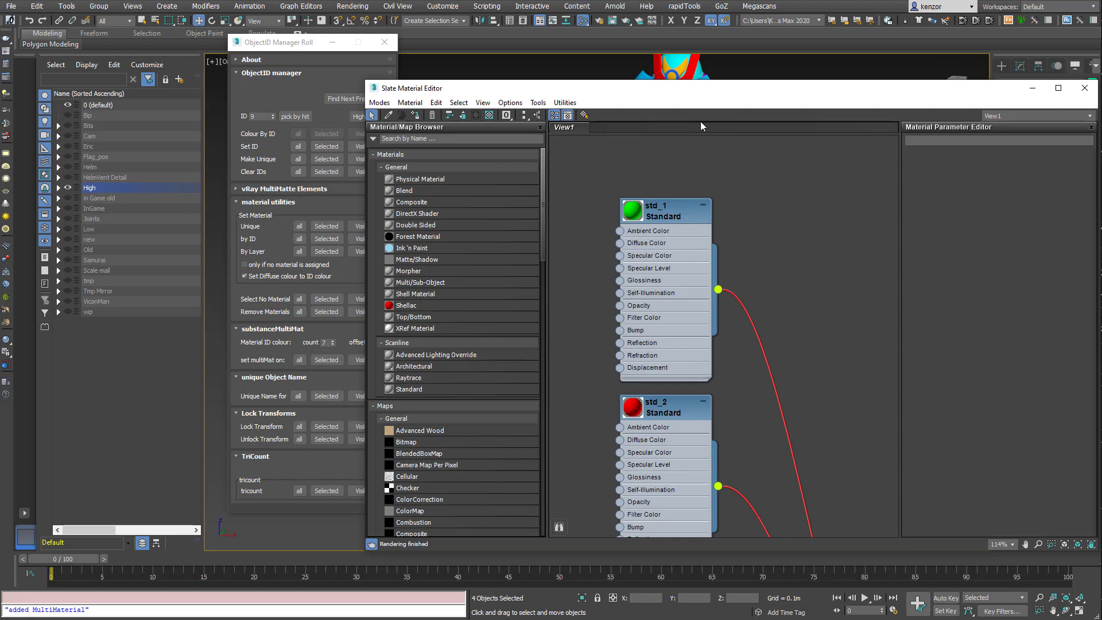
- Move the Slate Material Editor aside to uncover the samurai and clear the emblem selection
scroll(743, 218, "up", 1)
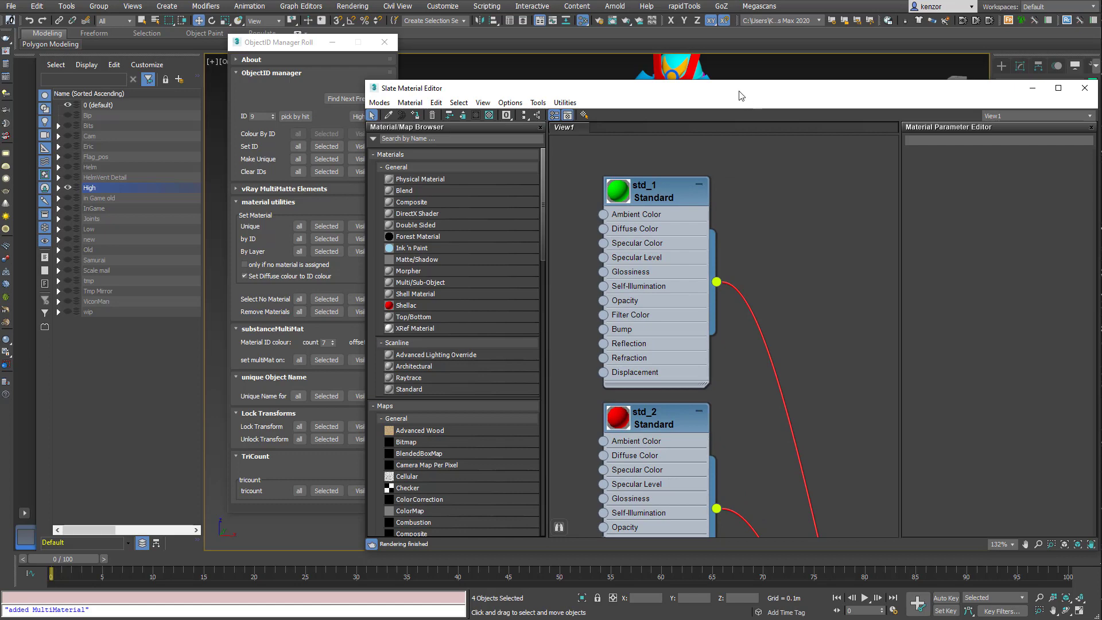
left_click_drag(740, 93, 1101, 81)
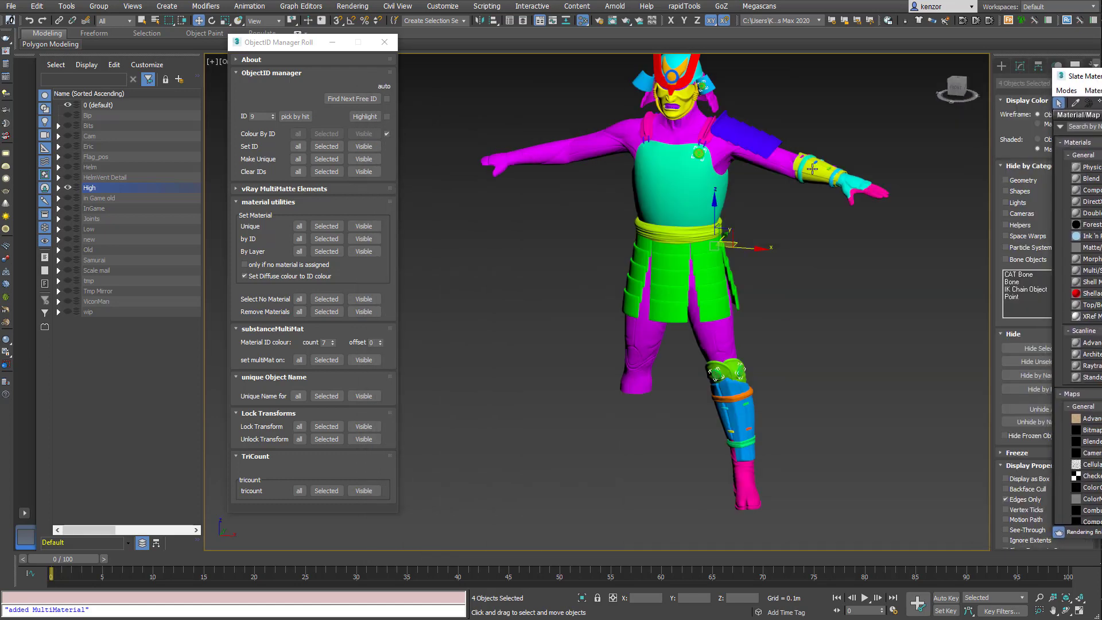
middle_click_drag(741, 133, 684, 222)
middle_click_drag(732, 336, 712, 336, "alt")
left_click(699, 360)
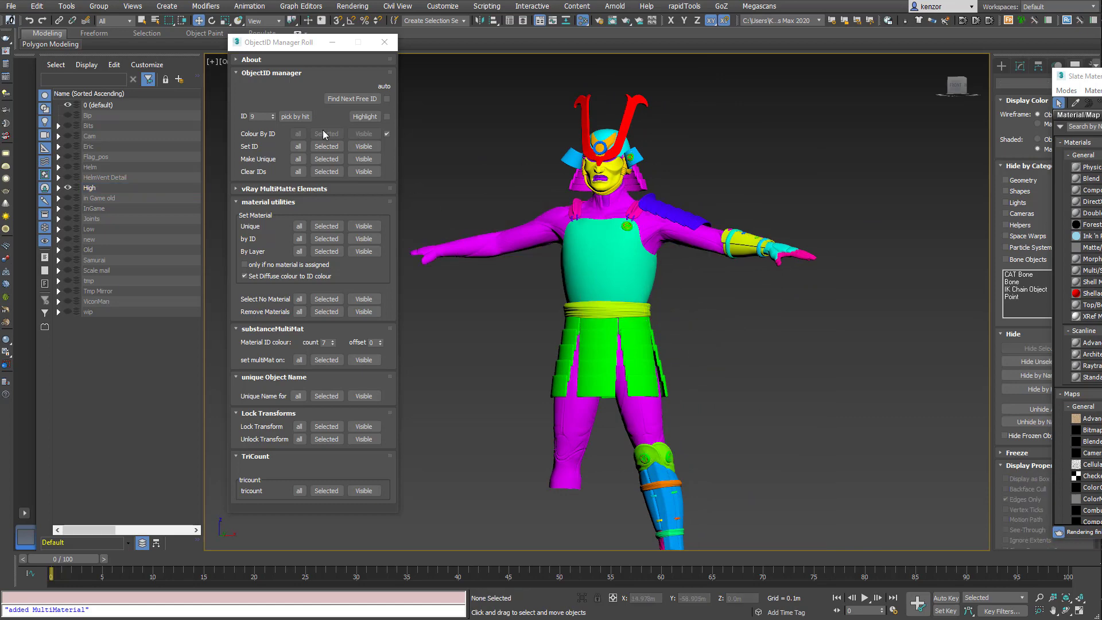
- Pick the object ID from a green skirt plate and highlight all objects that share that ID
left_click(295, 117)
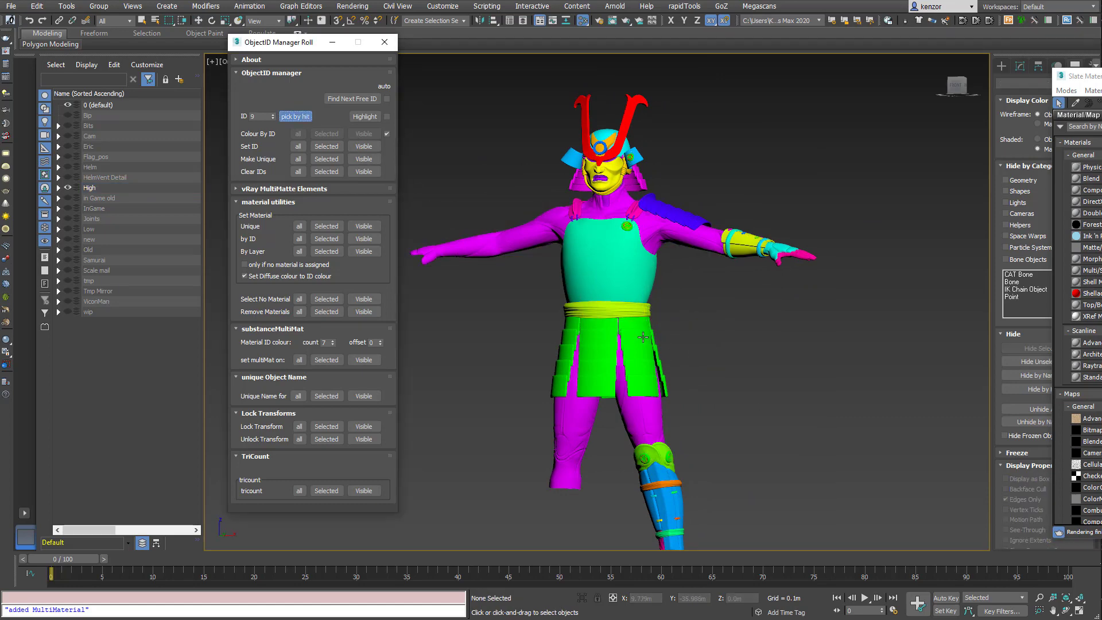
left_click(670, 346)
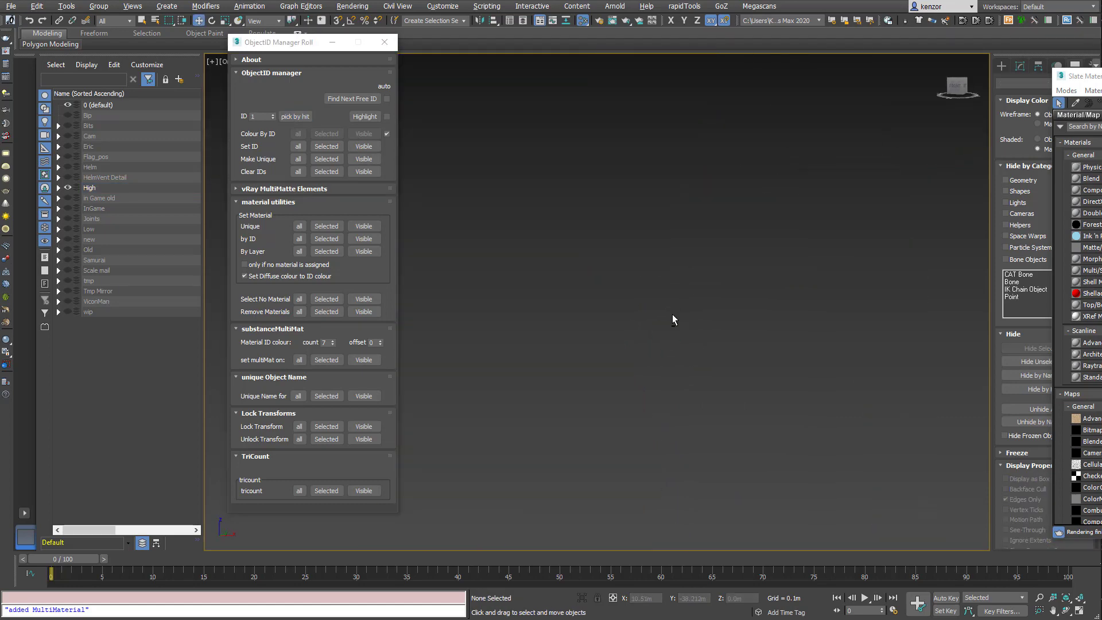
scroll(681, 290, "up", 5)
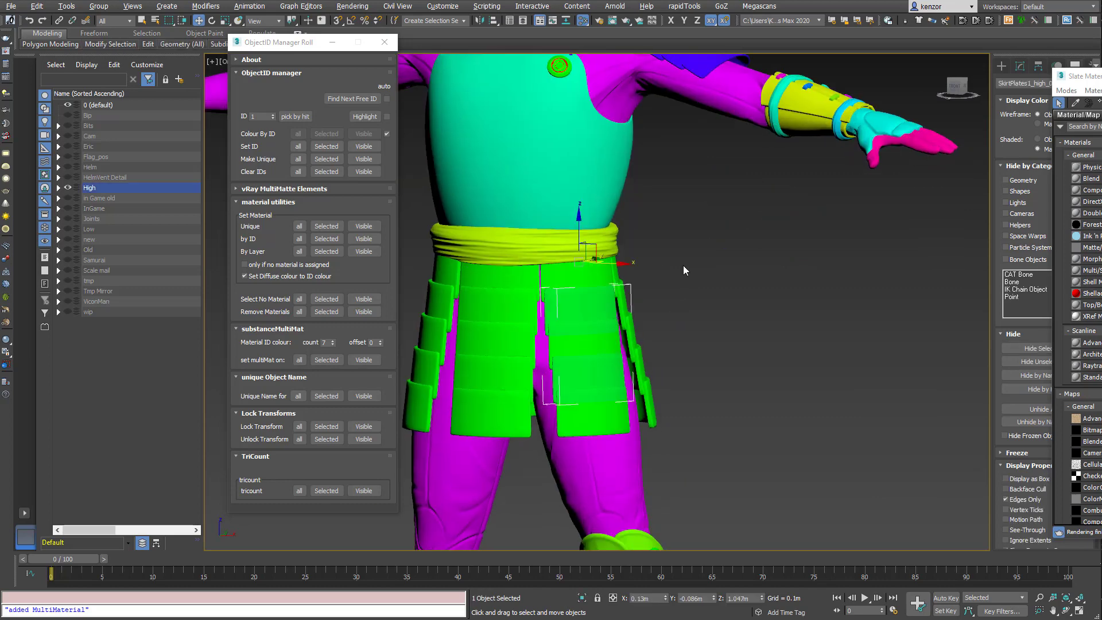
left_click(363, 116)
middle_click_drag(729, 255, 684, 262, "alt")
scroll(728, 265, "down", 3)
scroll(728, 264, "down", 2)
scroll(688, 258, "up", 3)
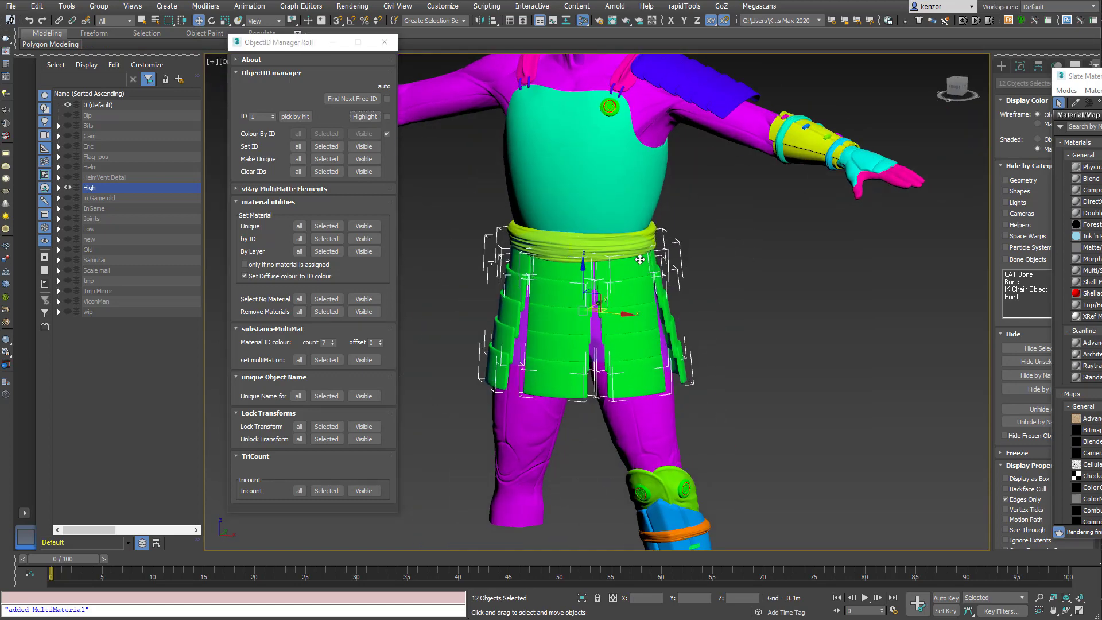
- Find the next free object ID, and set the substanceMultiMat count to 2 and its offset to 49
middle_click_drag(672, 224, 687, 370)
scroll(623, 255, "up", 3)
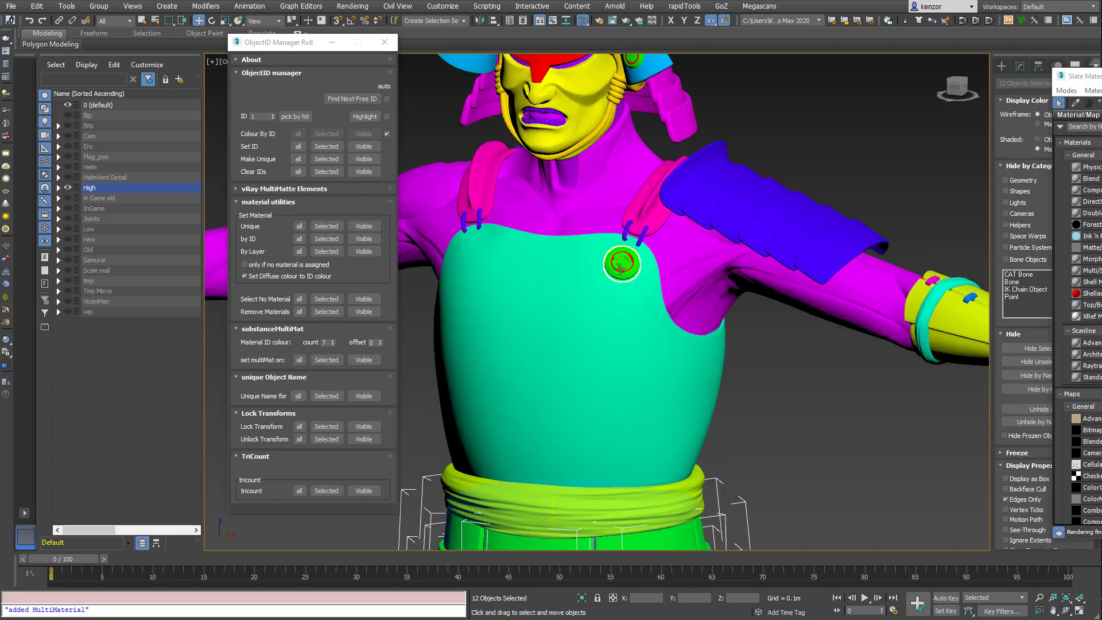
middle_click_drag(658, 273, 659, 182)
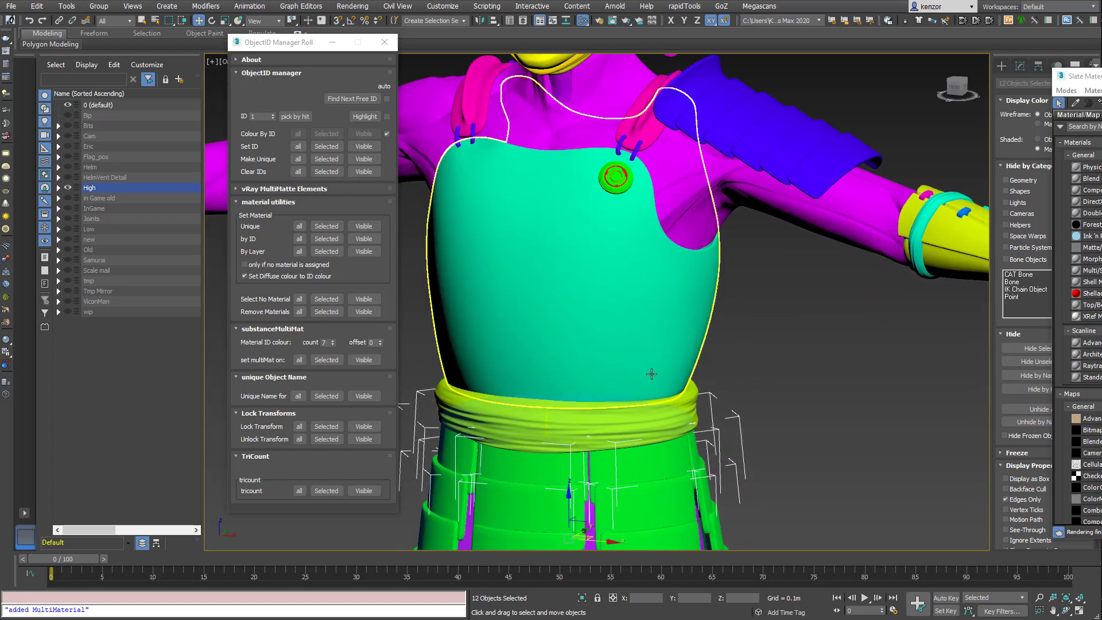
left_click(360, 99)
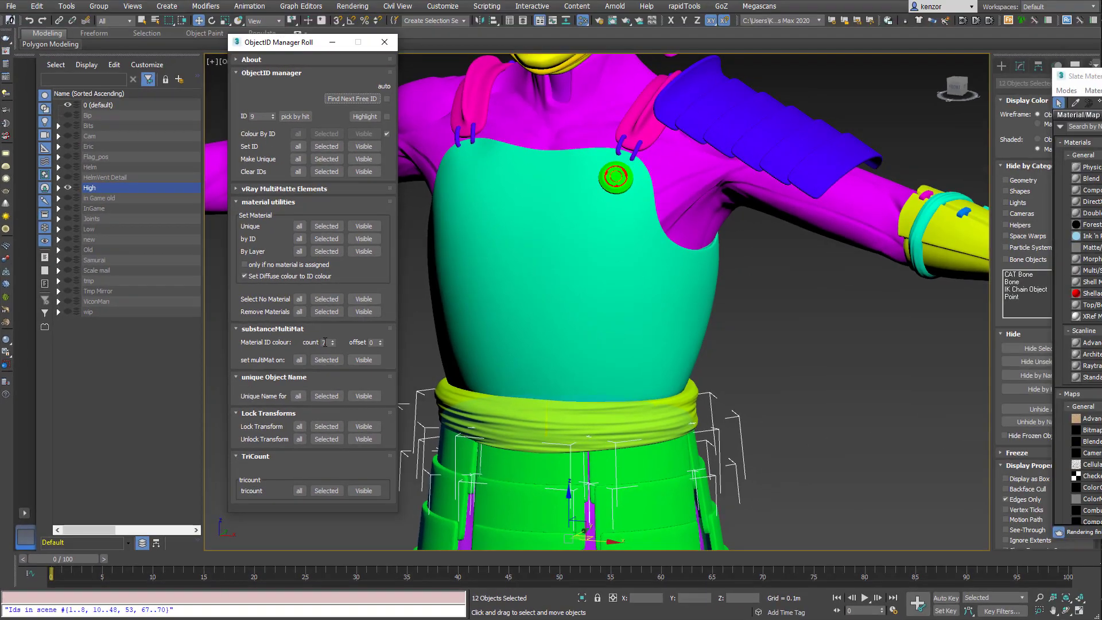
type("2")
double_click(372, 342)
scroll(728, 327, "down", 5)
scroll(728, 326, "up", 2)
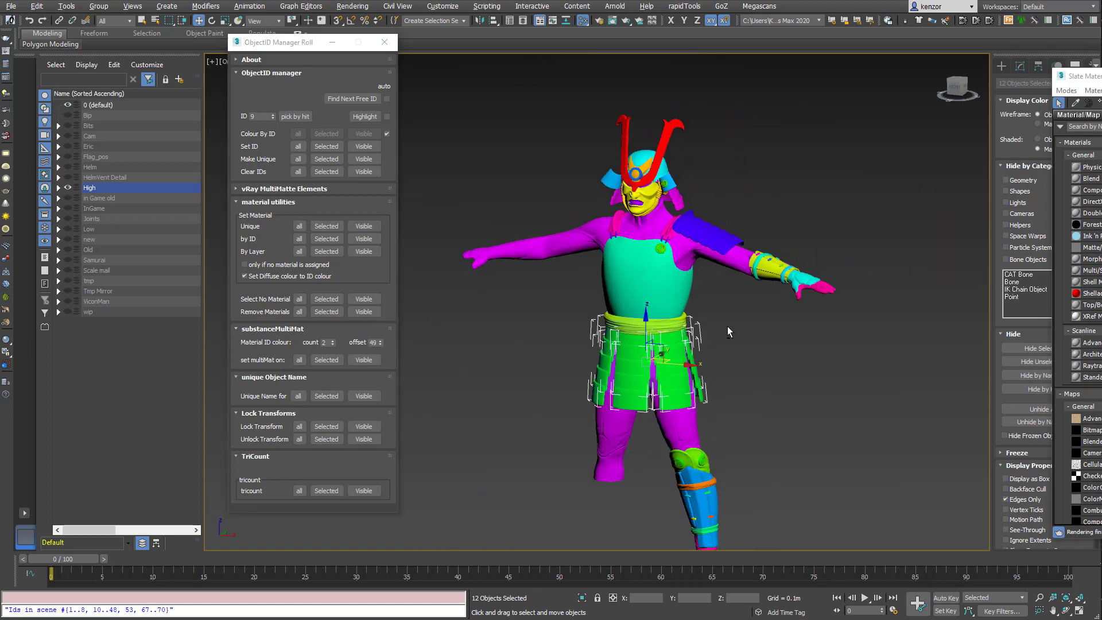
- Select the chest emblem, both knee emblems and the helmet side emblem together
scroll(709, 244, "up", 4)
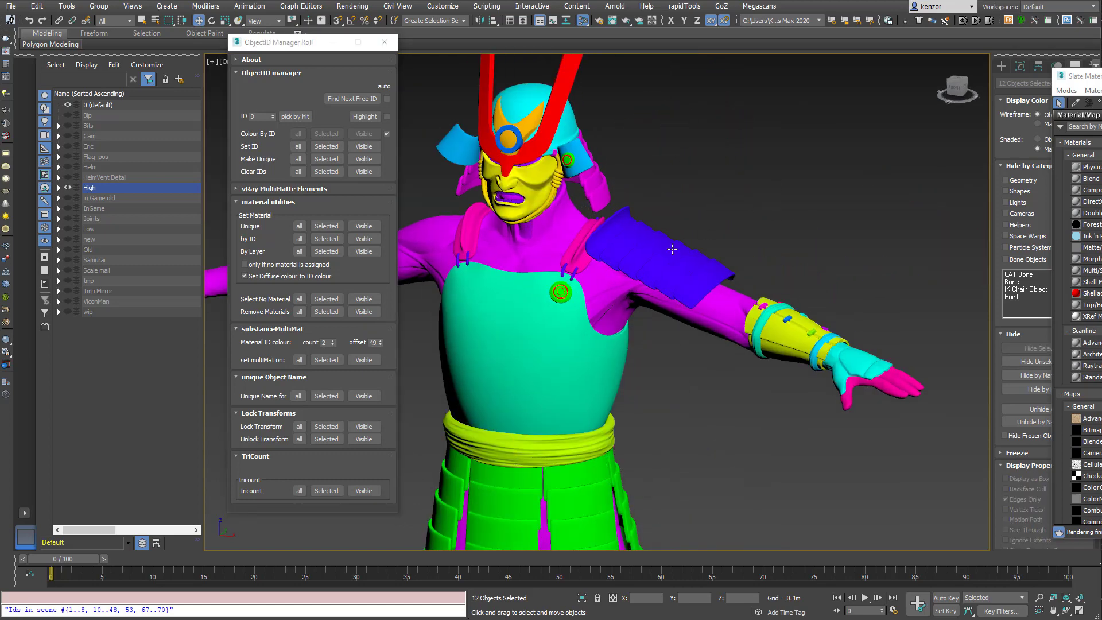
left_click(560, 292)
middle_click_drag(652, 282, 689, 48)
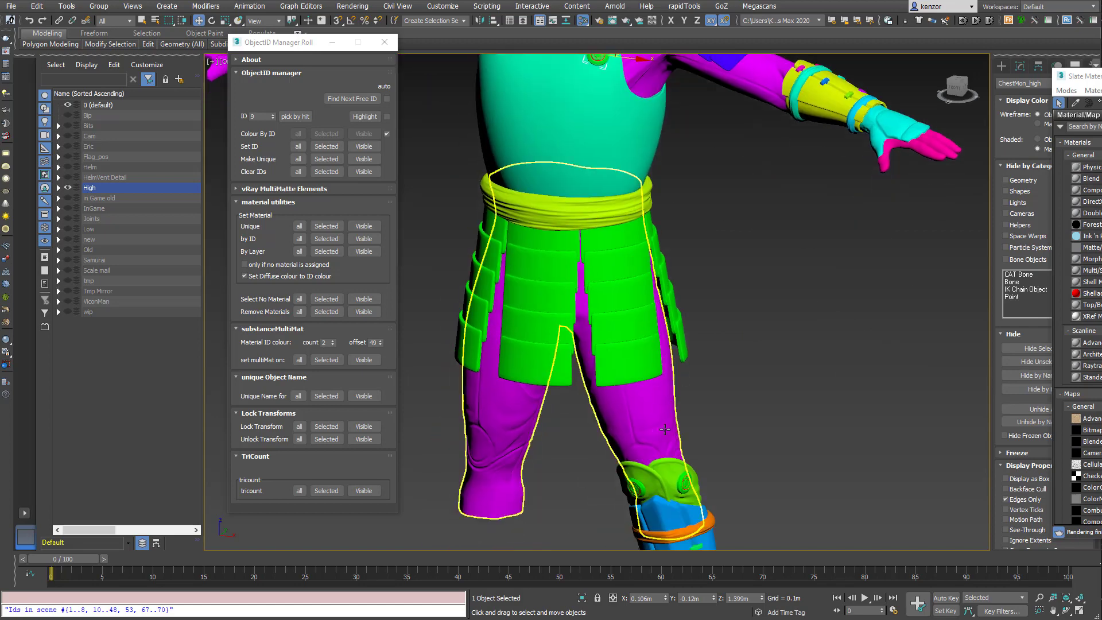
middle_click_drag(665, 430, 665, 357)
key("q")
left_click(639, 417, "ctrl")
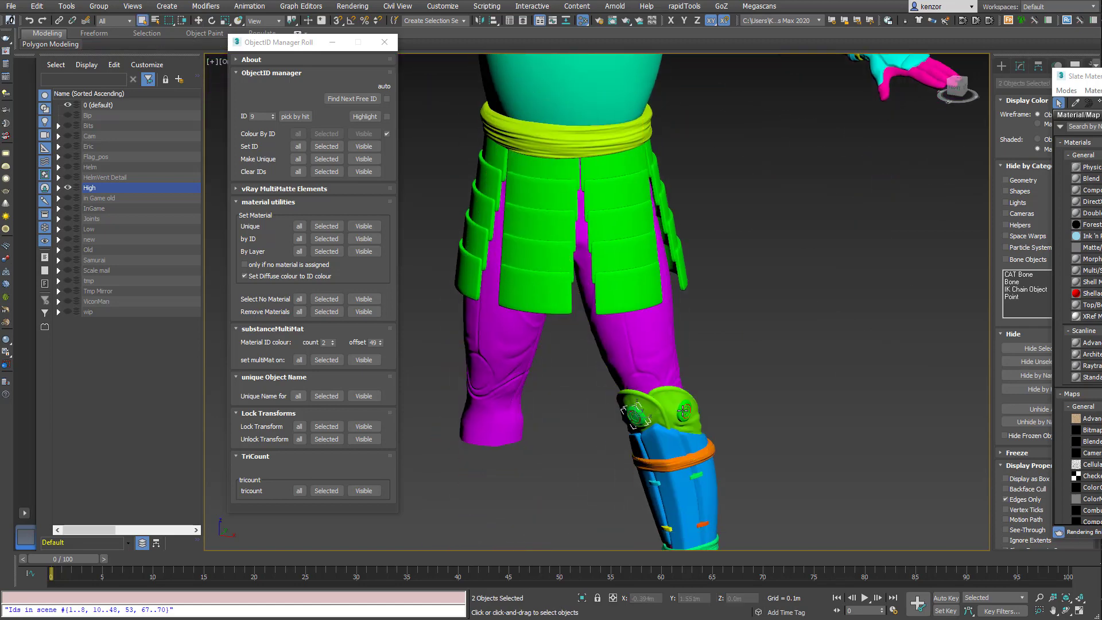
left_click(683, 411, "ctrl")
middle_click_drag(737, 229, 758, 606)
scroll(667, 243, "up", 4)
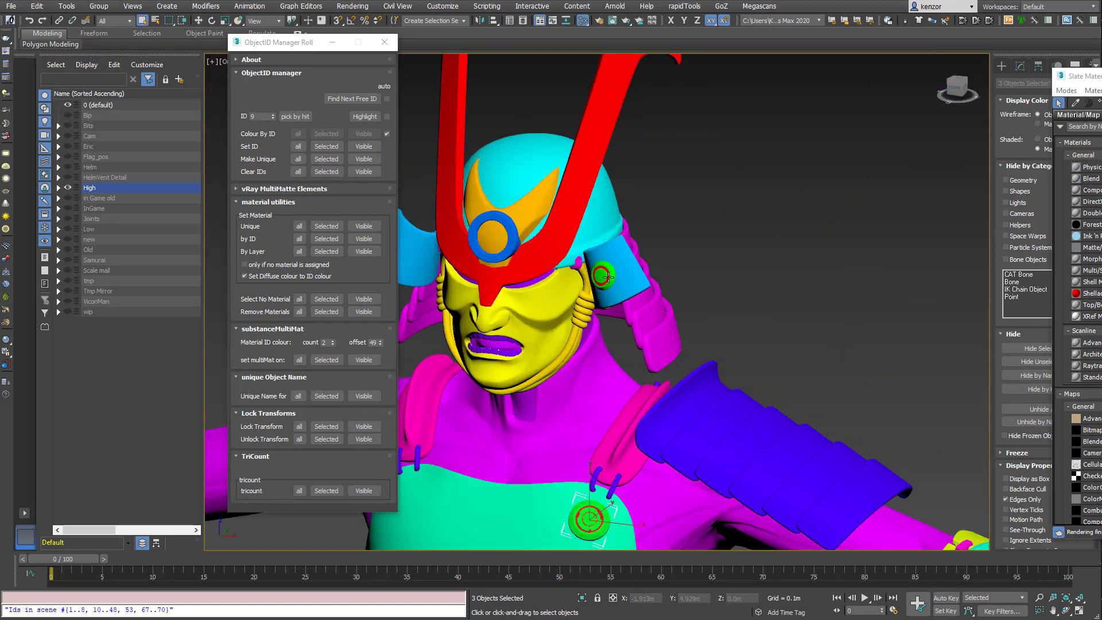
left_click(608, 277, "ctrl")
- Set the two-colour offset multi-material on the selected emblems and view them on the helmet and chest
scroll(673, 221, "down", 7)
middle_click_drag(683, 315, 723, 371, "alt")
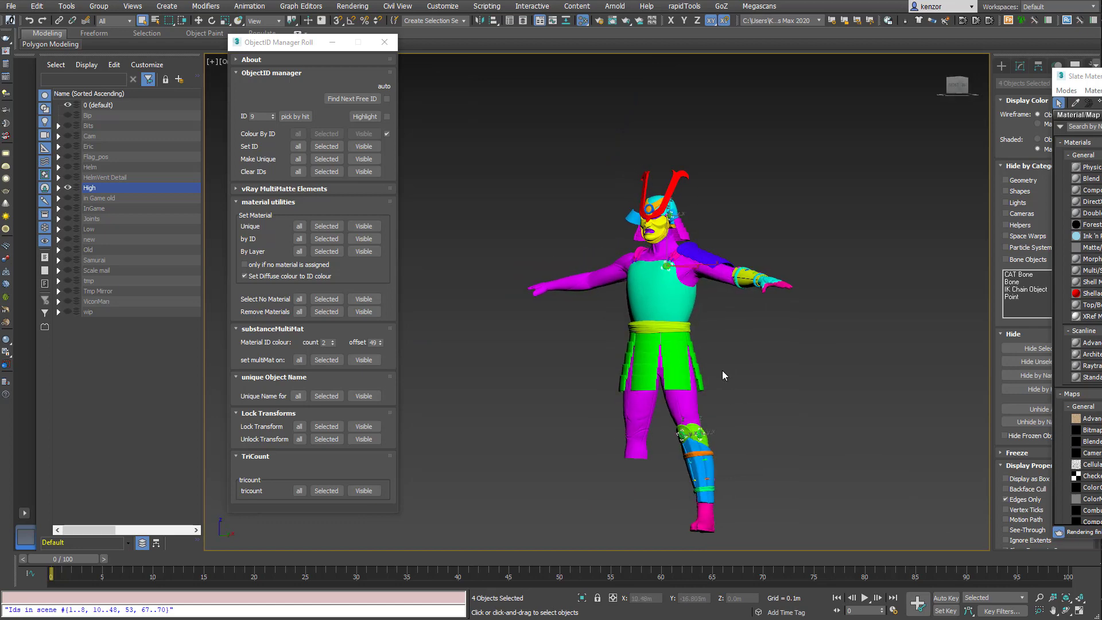
scroll(722, 370, "up", 2)
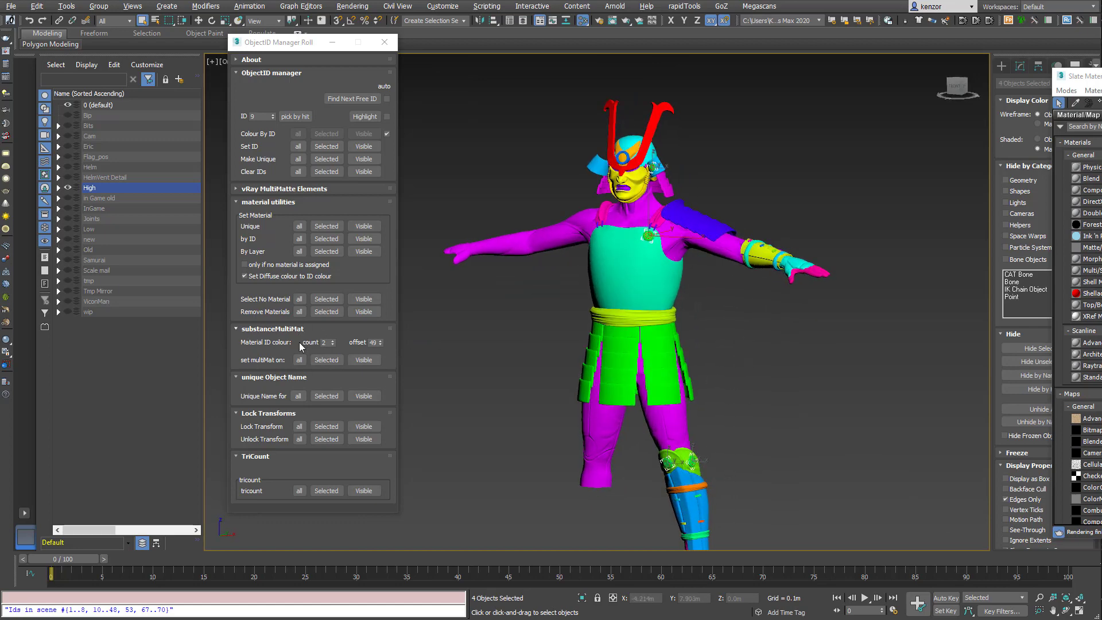
left_click(326, 360)
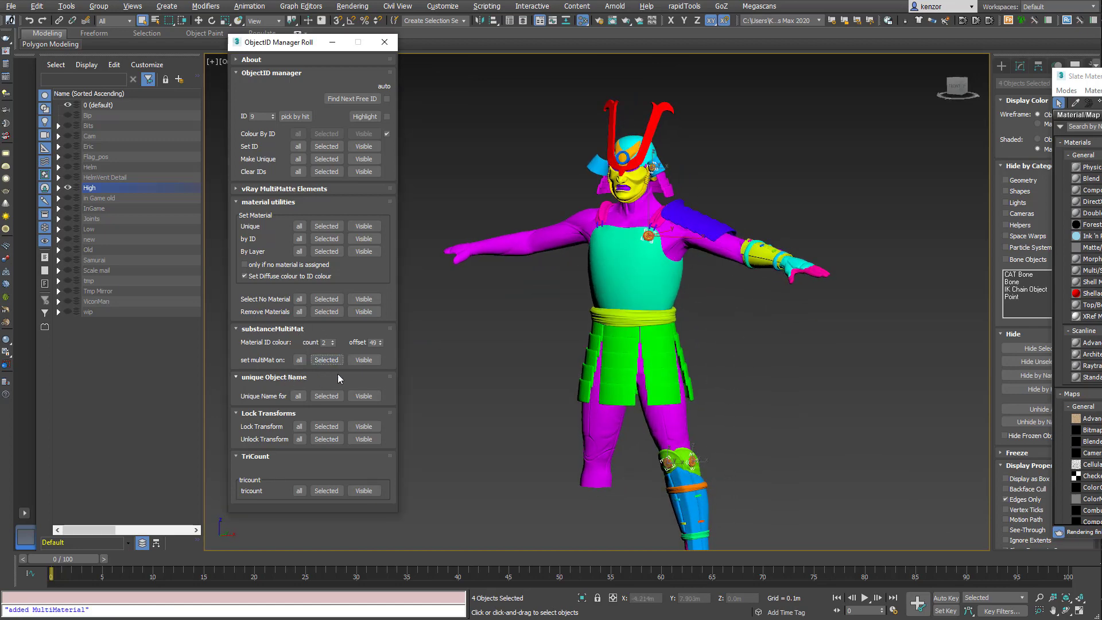
scroll(722, 195, "up", 3)
scroll(725, 201, "up", 3)
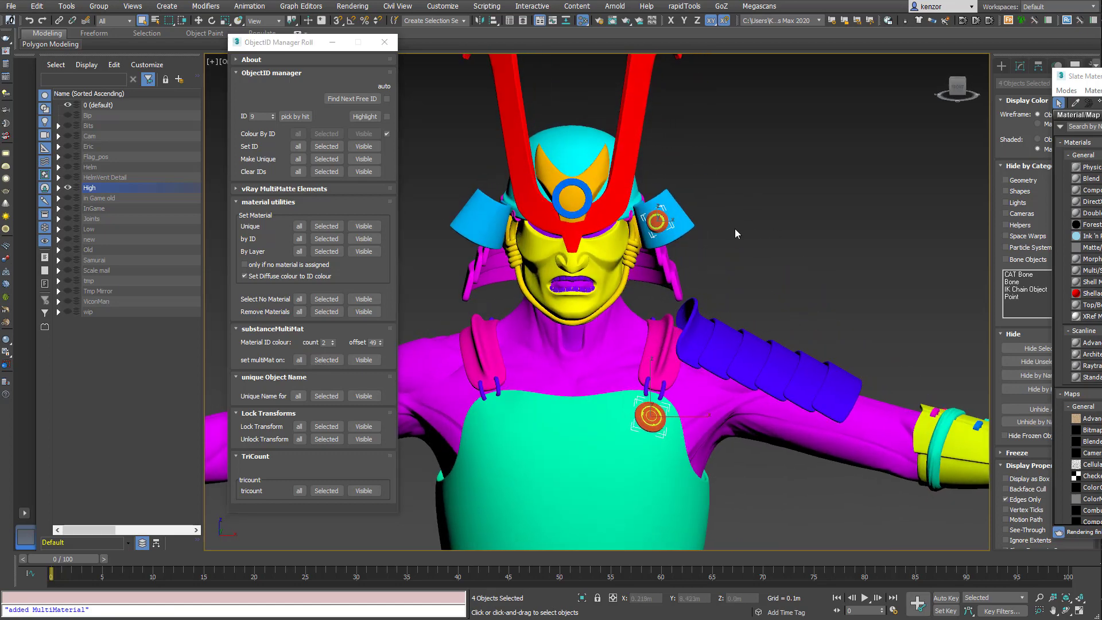
middle_click_drag(730, 243, 726, 218)
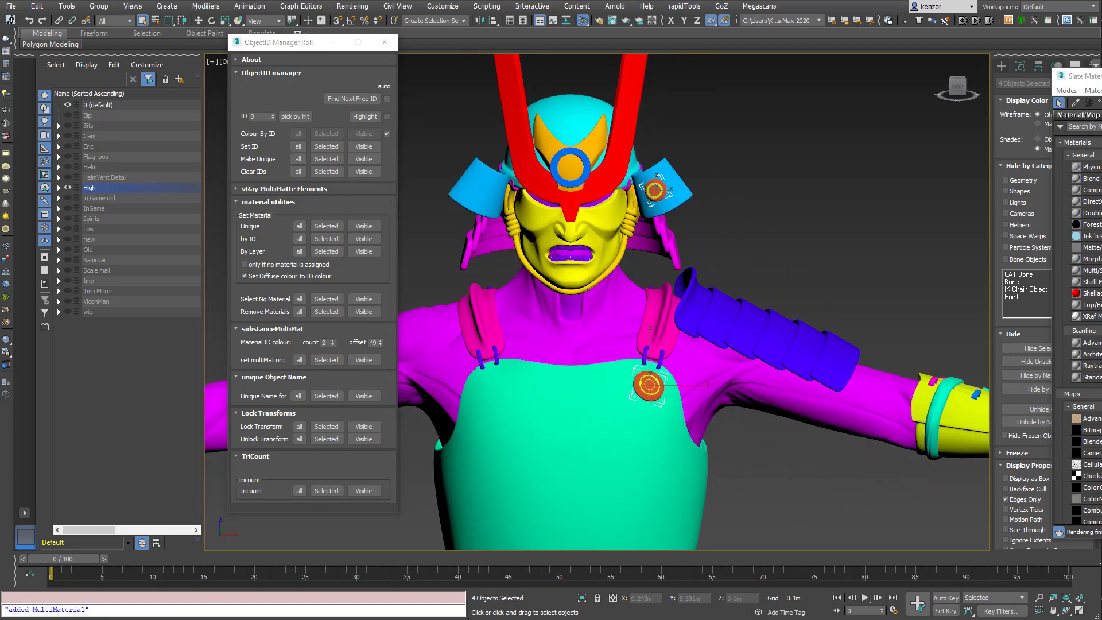
scroll(828, 129, "down", 3)
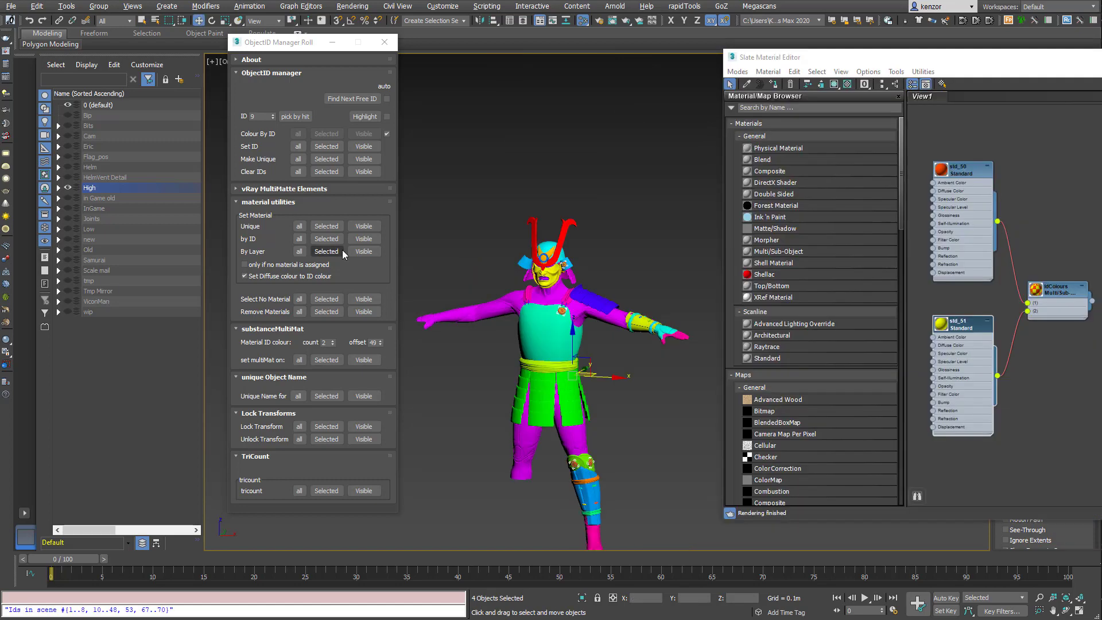